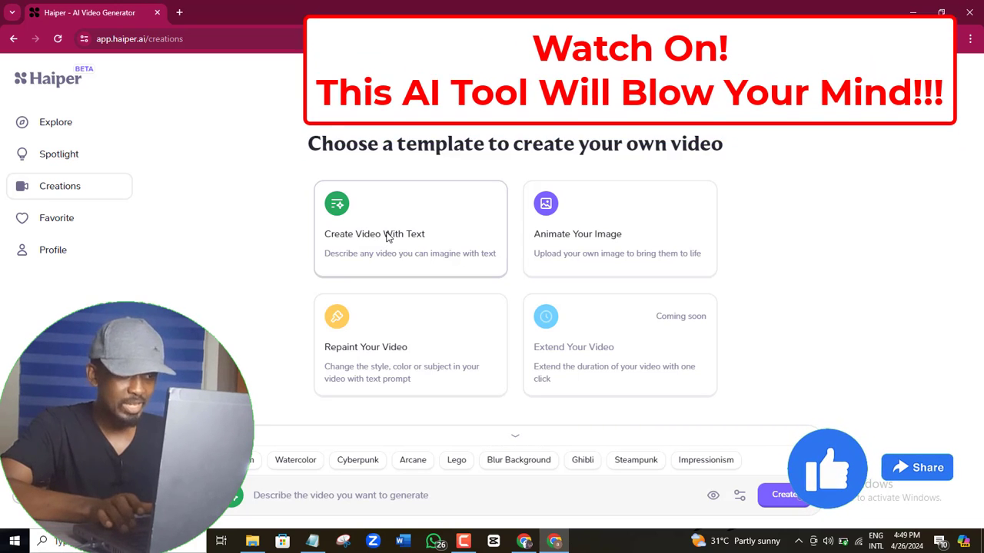
Paste the eagle-waving-a-flag-in-a-stadium description into the Creations prompt field
click(388, 485)
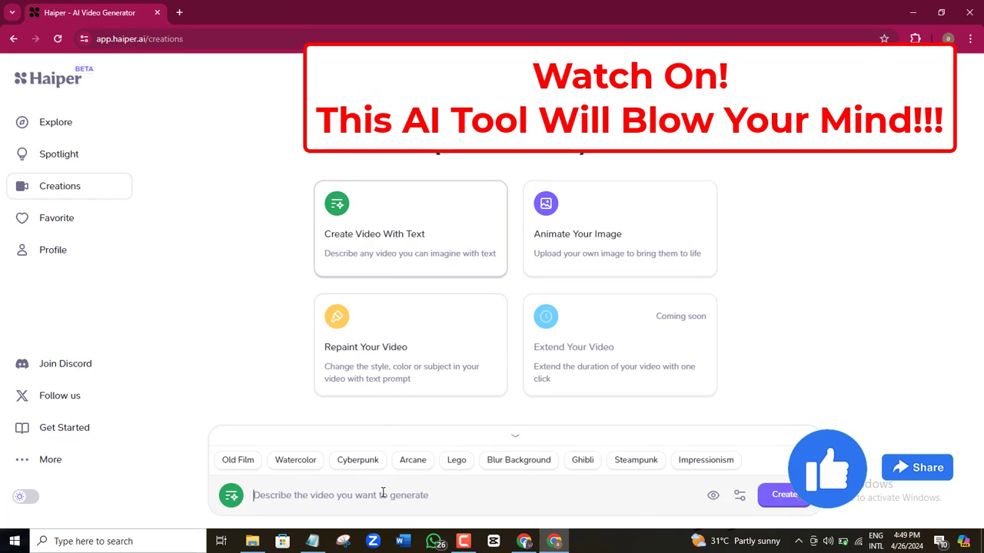
text(Eagle walking towards camera, waving a flag, wearing a green jersey, a green socks and white boot. with a slightly blurred background of a stadium, 2000s music video style, ultra detailed, natural lighting, 8k, zoom in)
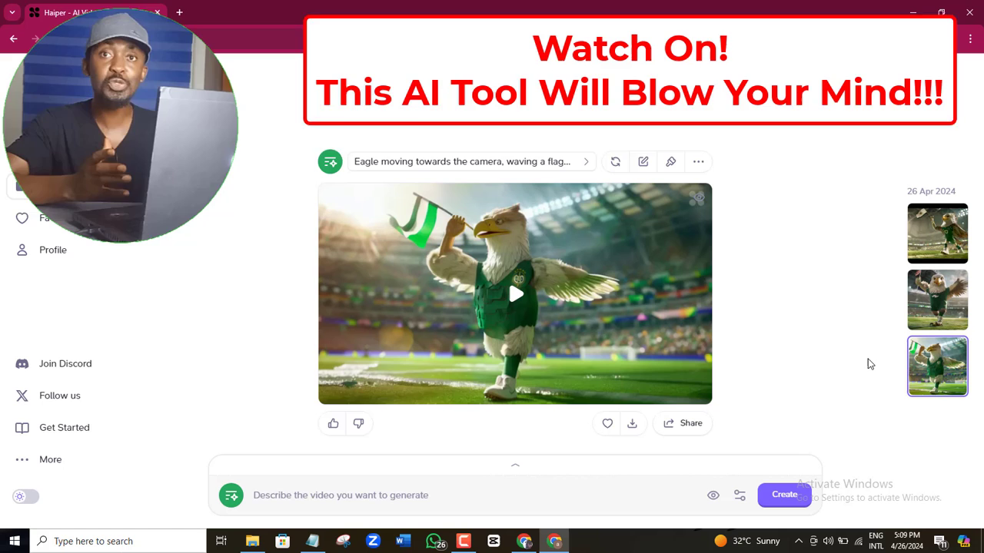
Play the generated eagle-in-stadium video
click(513, 295)
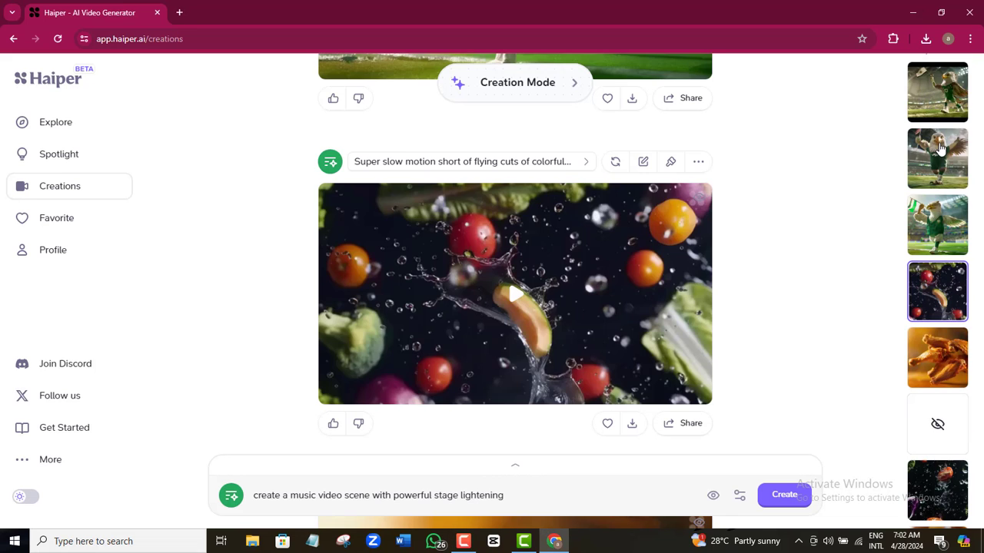
Browse the eagle, vegetable-splash and chicken-wing clips in the sidebar, then view generation settings
click(941, 156)
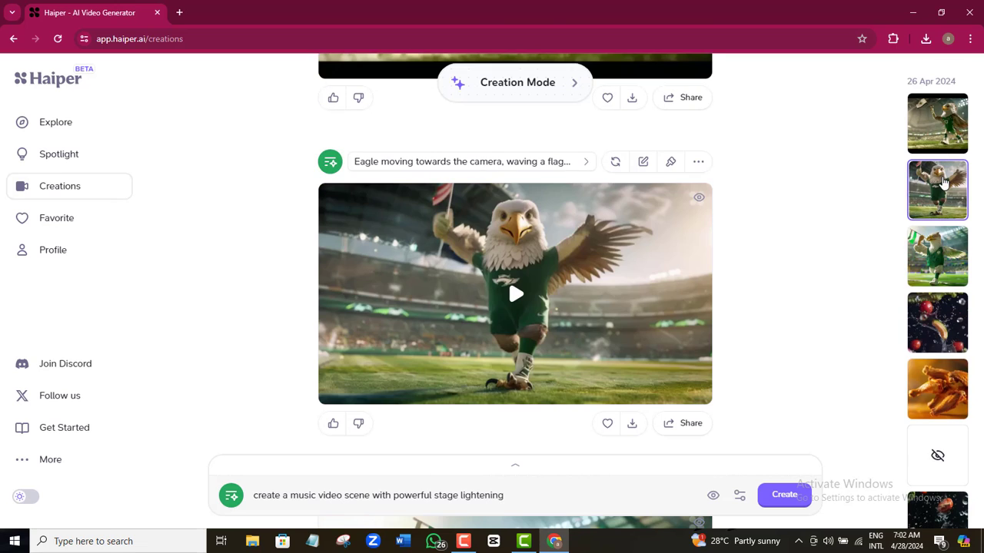
click(942, 265)
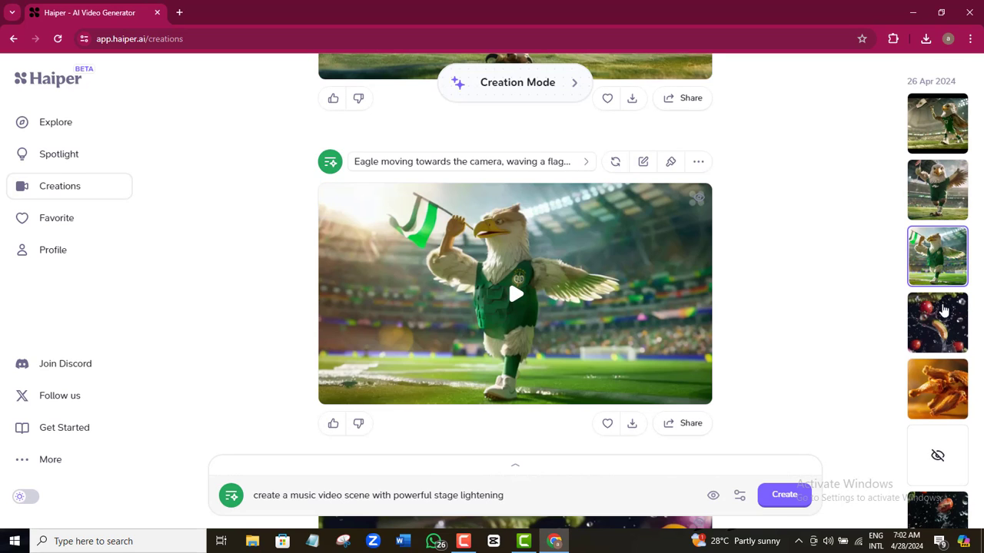
click(942, 332)
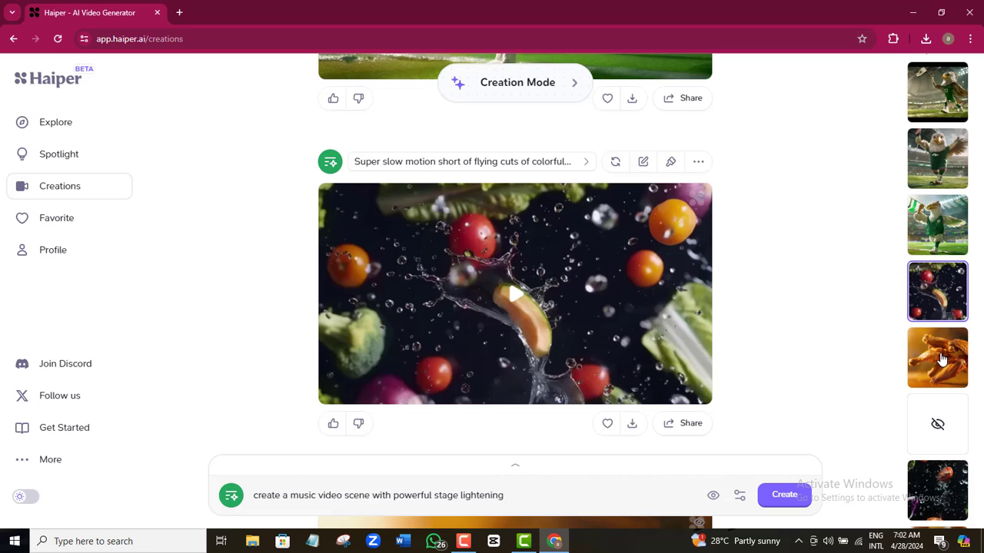
click(942, 367)
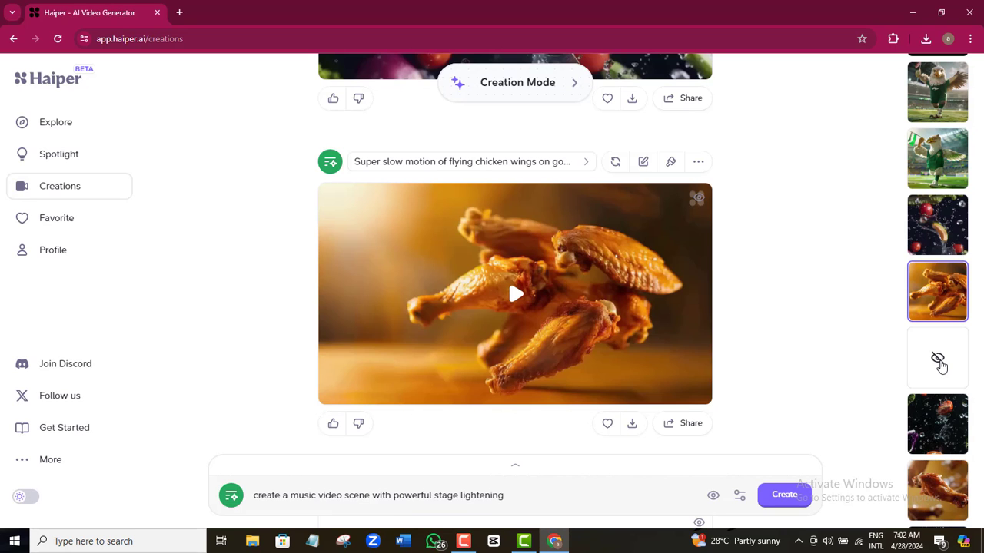
click(946, 427)
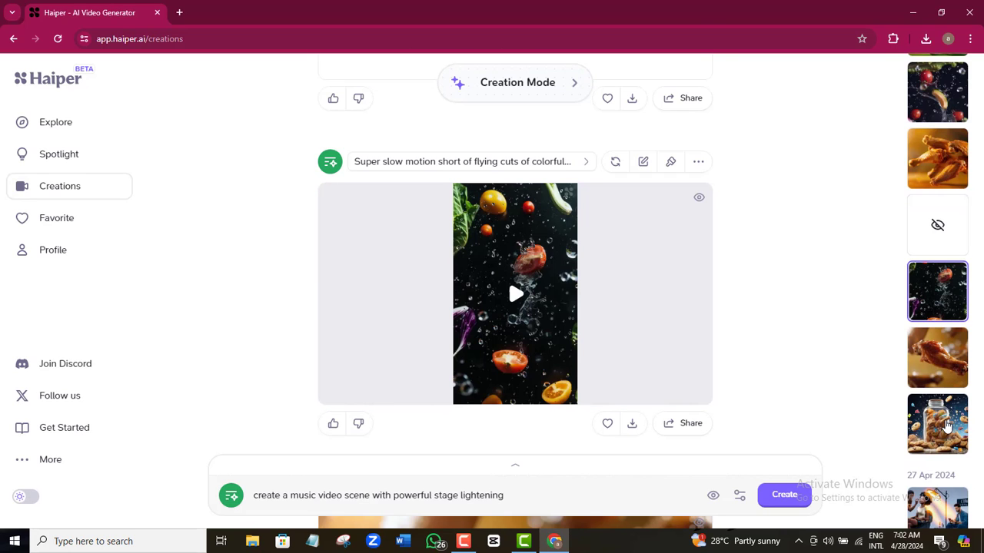
click(936, 511)
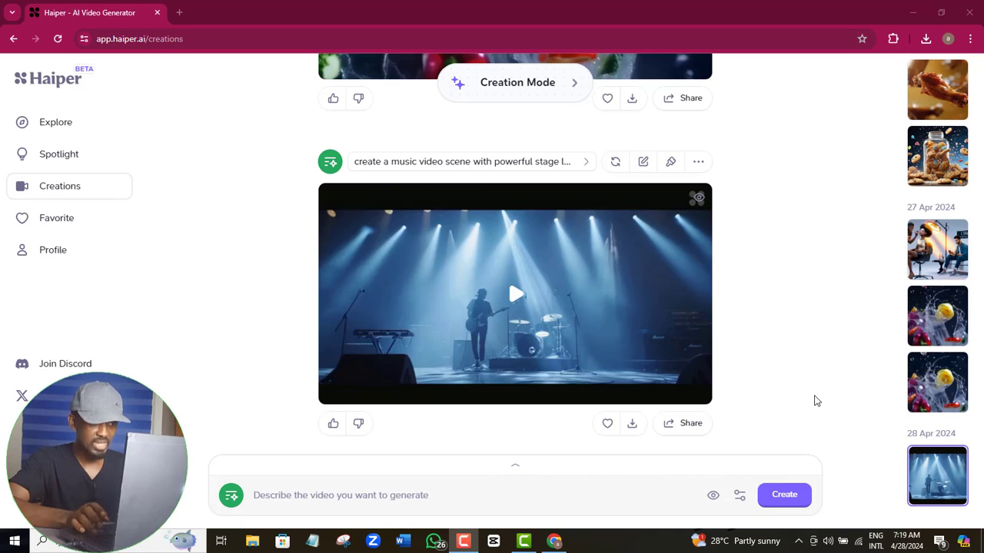
click(740, 500)
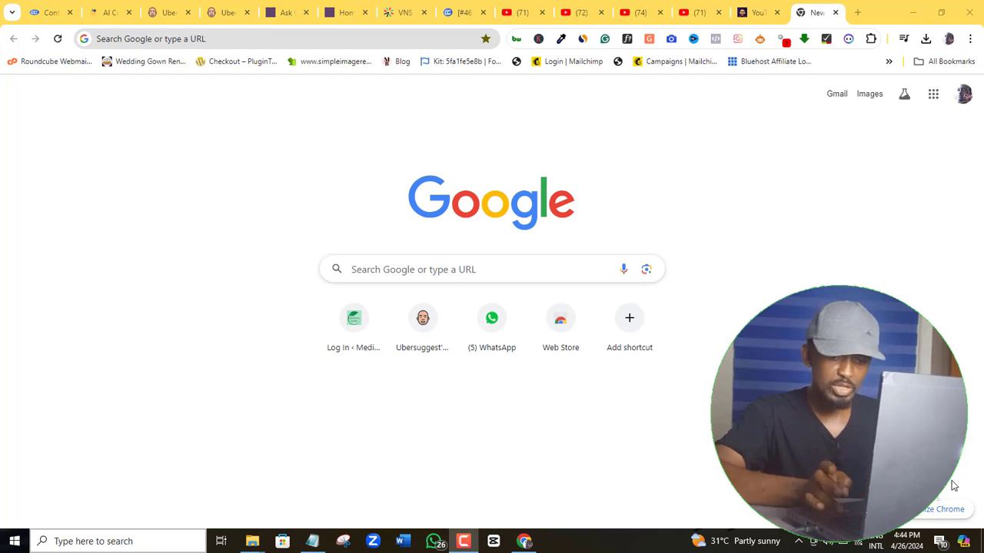
Load haiper.ai and sign up for the free trial with a Google account
text(haipe)
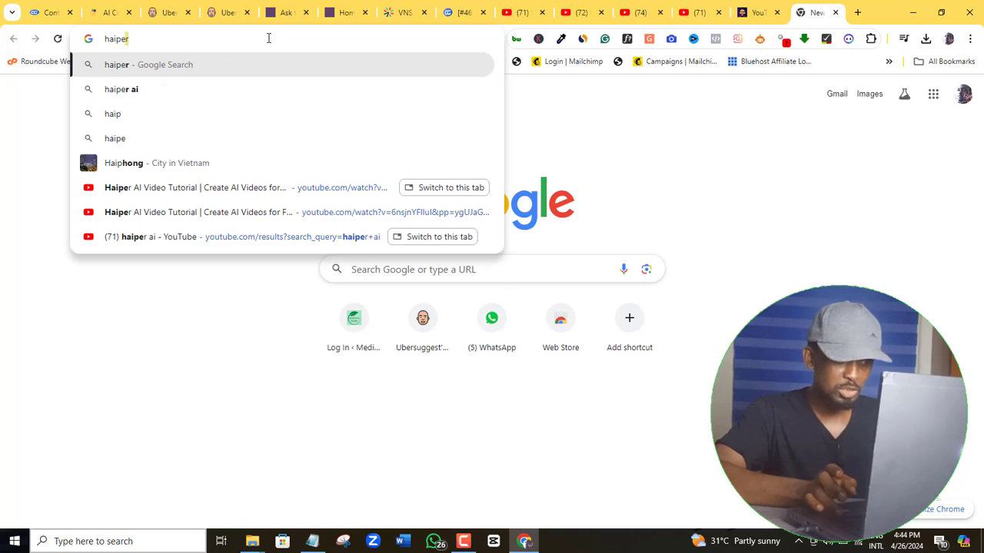
text(r.ai)
key(Return)
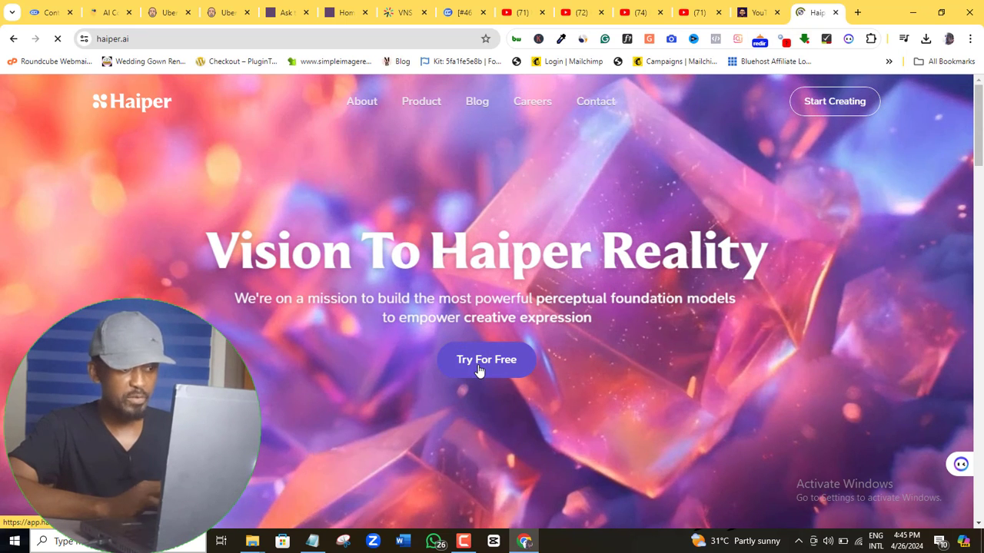
click(478, 370)
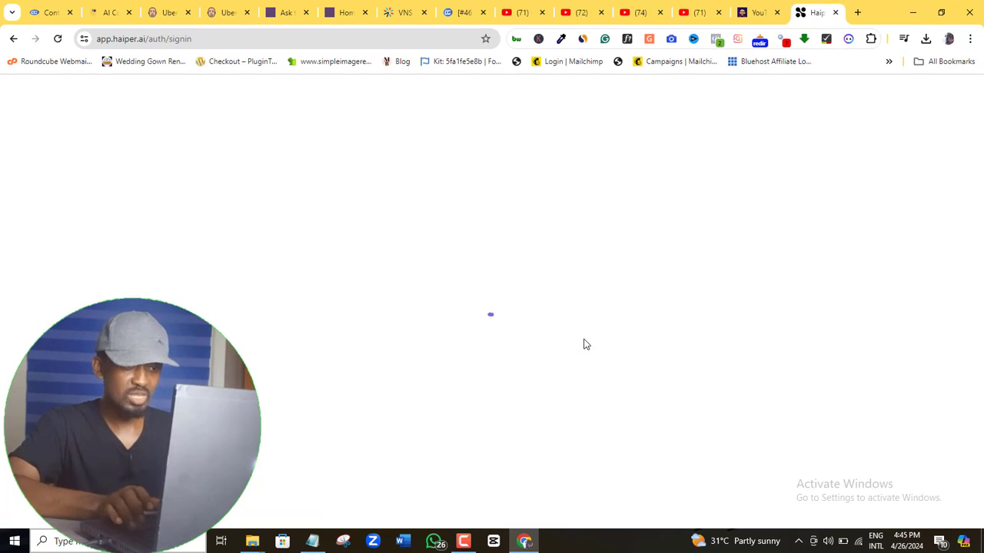
click(500, 335)
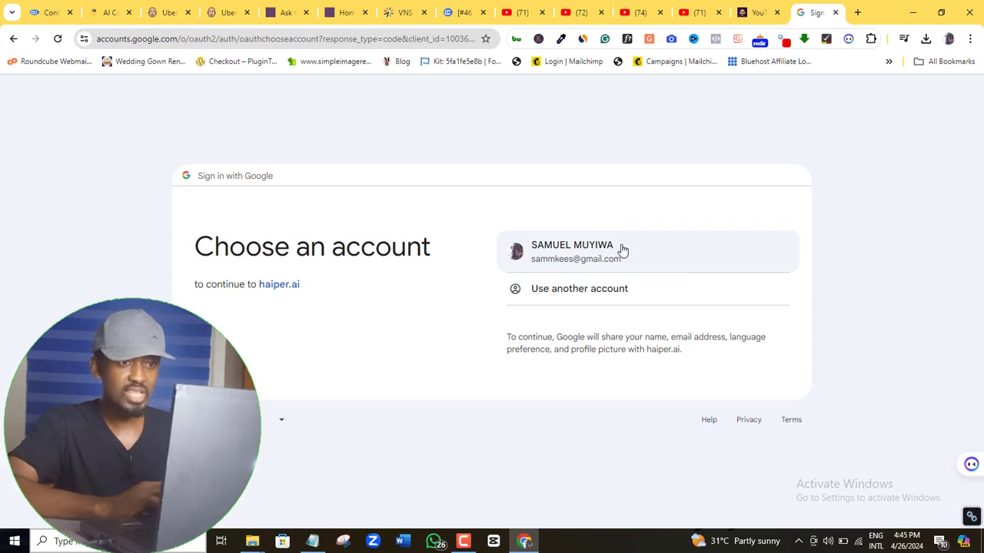
click(621, 250)
click(637, 372)
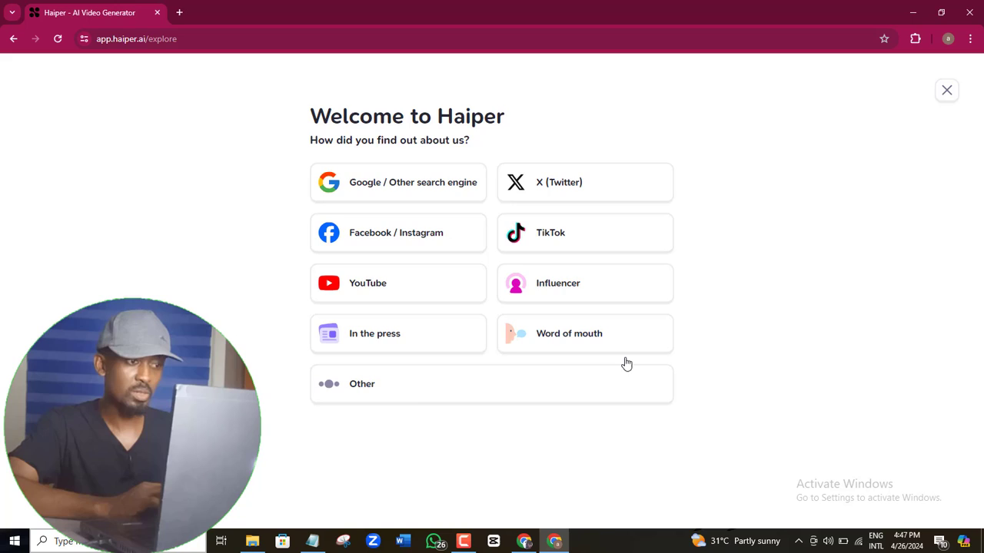
Answer the discovery-source and age questions and pick Sports as an enjoyed video type
click(346, 336)
click(408, 300)
click(579, 198)
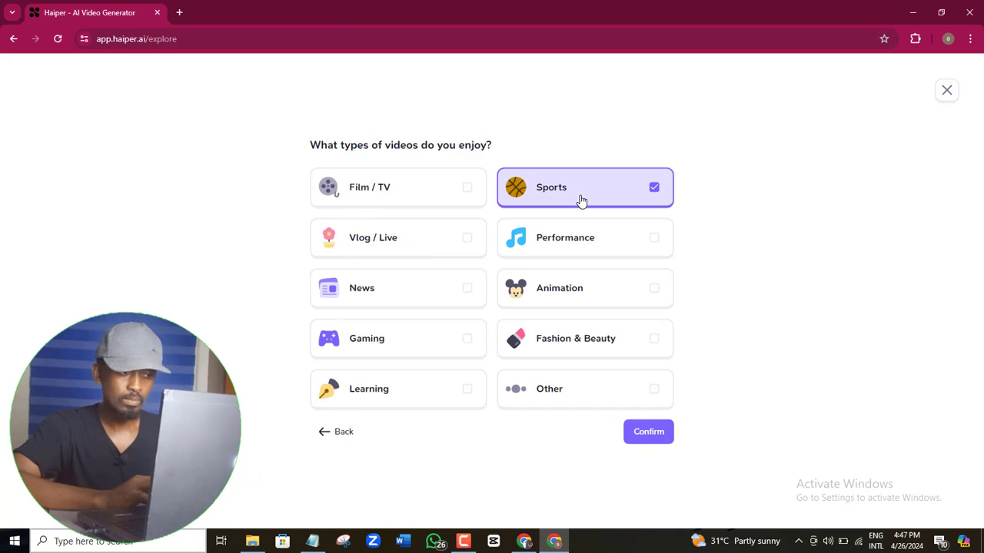
click(649, 431)
Choose Content Creator and Exploration, answer yes to video and AI tools (chatg), finishing onboarding
click(367, 211)
click(527, 292)
click(553, 222)
click(647, 364)
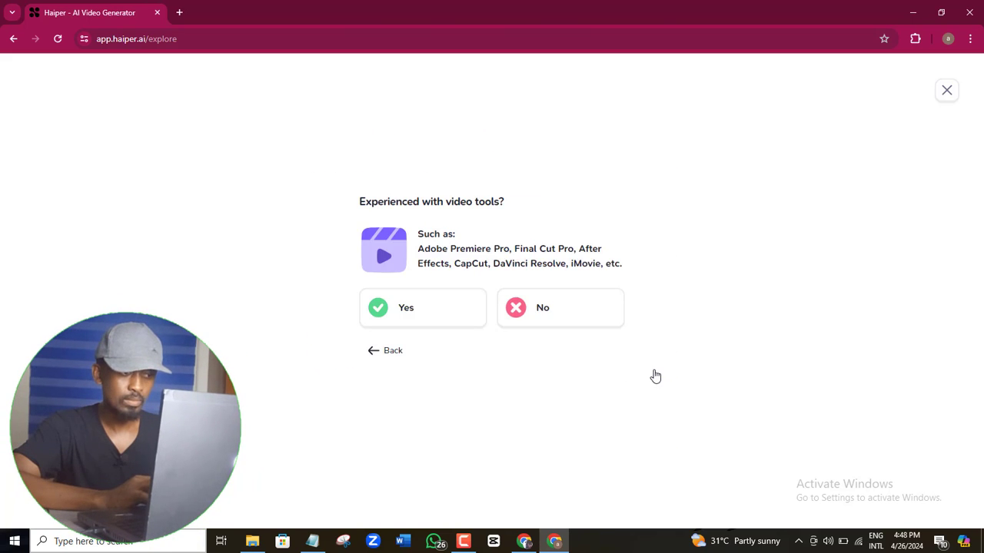
click(422, 308)
click(465, 338)
text(chatg)
click(600, 388)
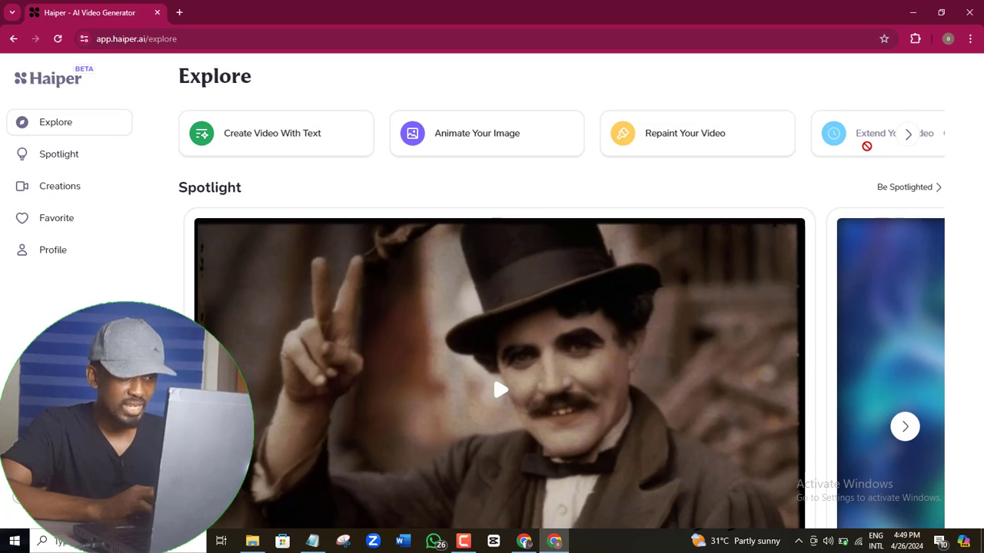
Cycle through the Explore feature cards and choose Create Video With Text
click(908, 135)
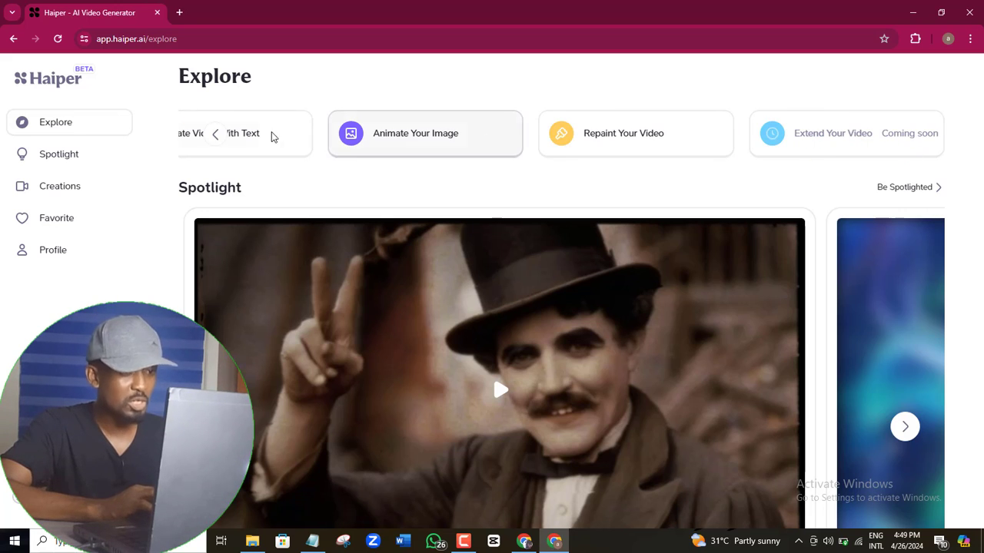
click(216, 135)
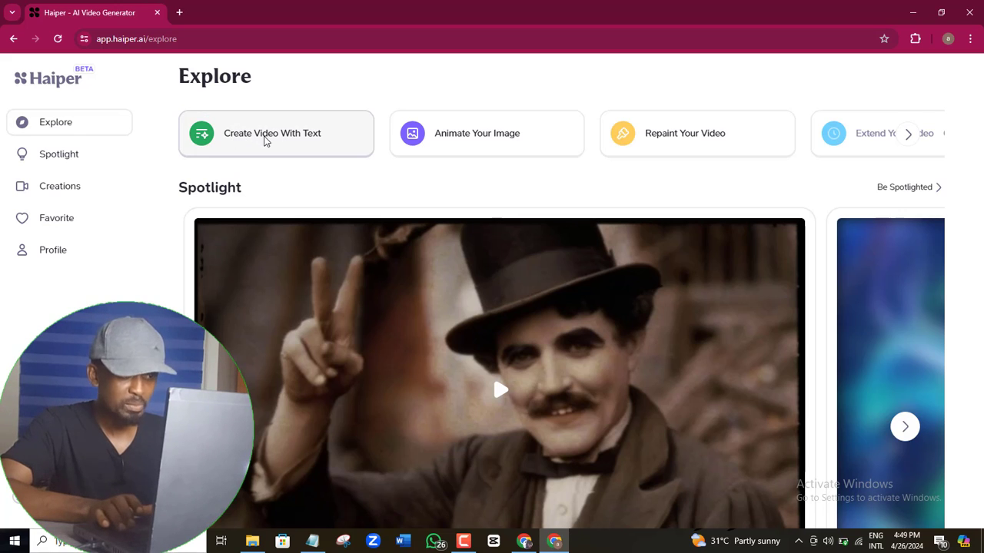
click(270, 148)
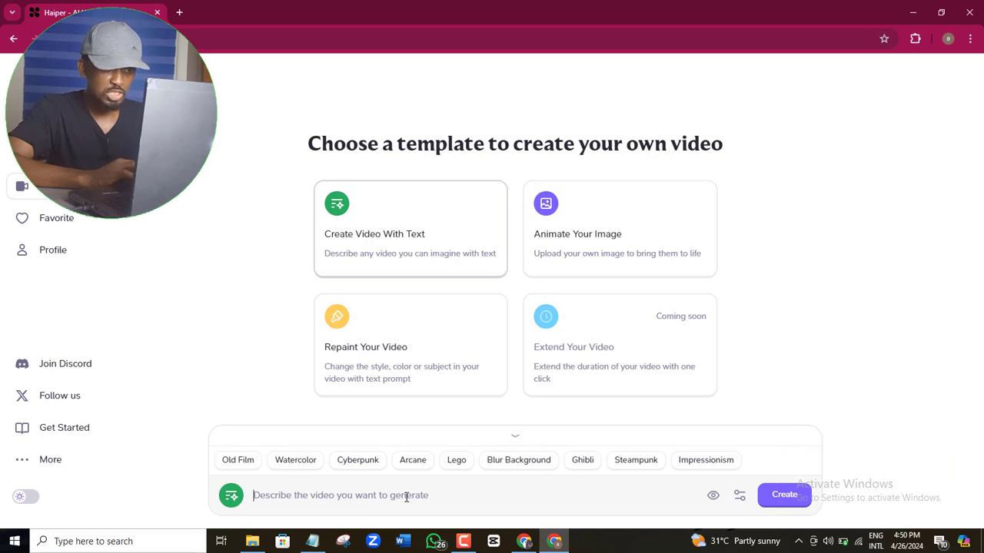
Describe an eagle in a green jersey waving a flag in a blurred stadium, ending '8k, zoom in'
text(Eagle walking towards camera, waving a flag, wearing a green jersey, a green socks and white boot.)
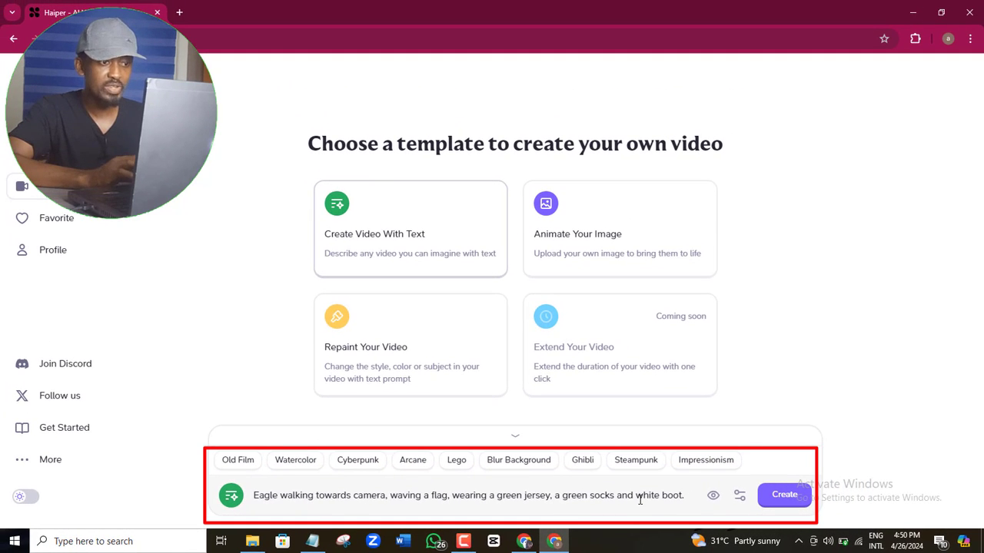
text(with a slightly blurred background of a stadium, 2000s music video style, ultra detailed, natural lighting, 8k, zoom in)
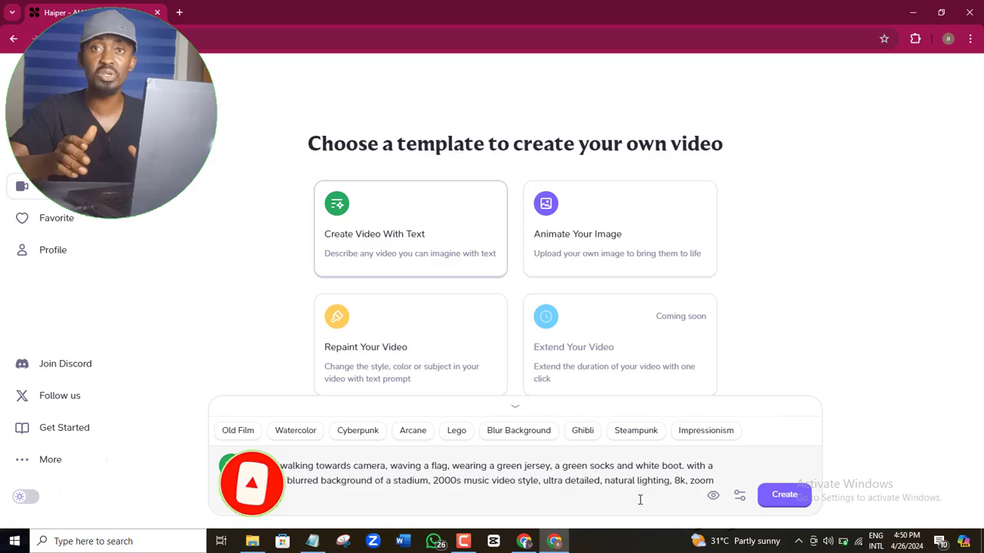
text(in)
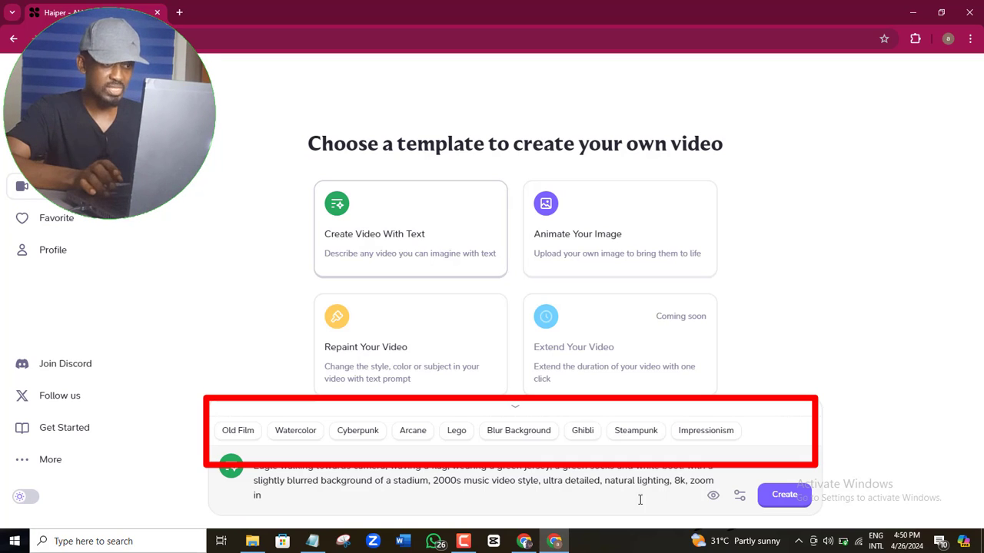
Check Duration 4s and Aspect Ratio 16:9, then generate the eagle clip
click(741, 498)
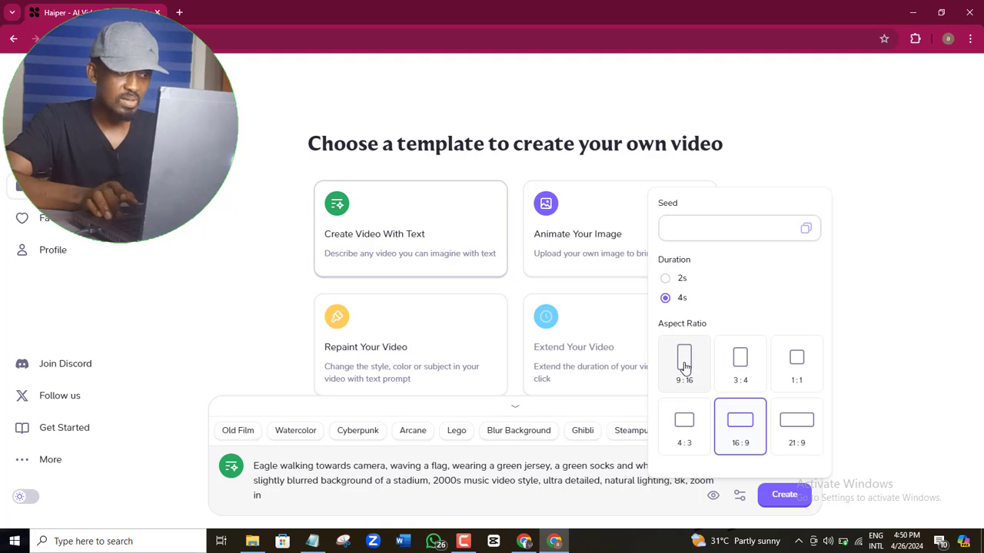
click(791, 499)
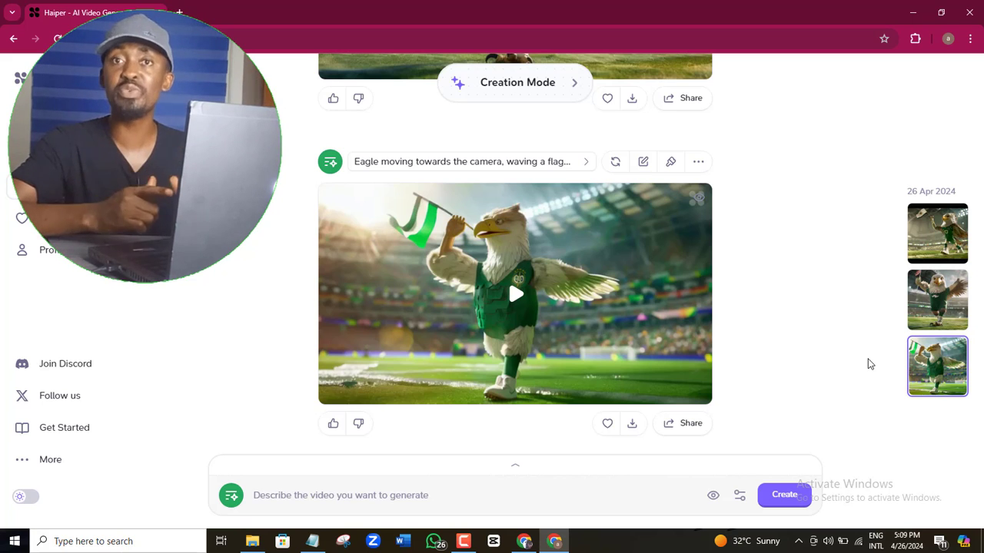
click(513, 298)
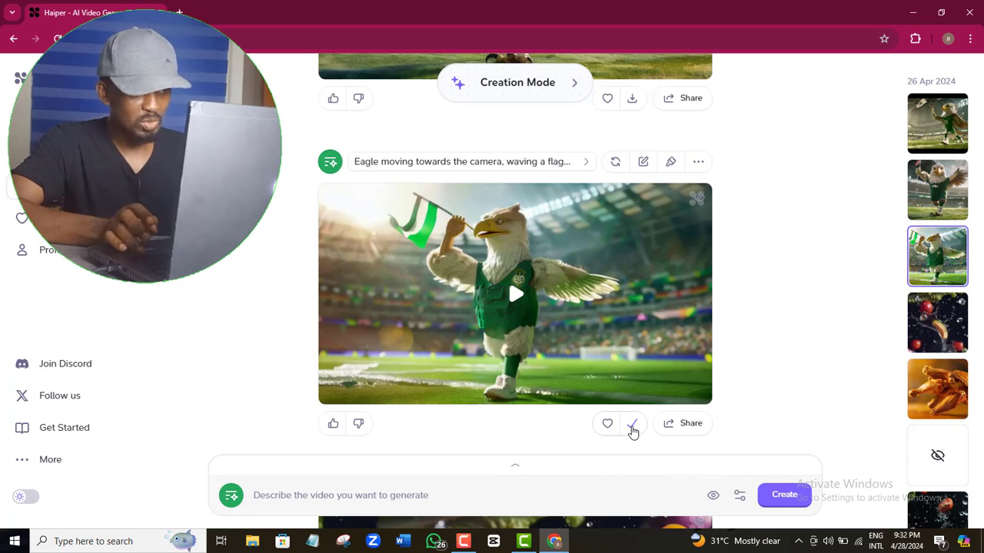
click(632, 422)
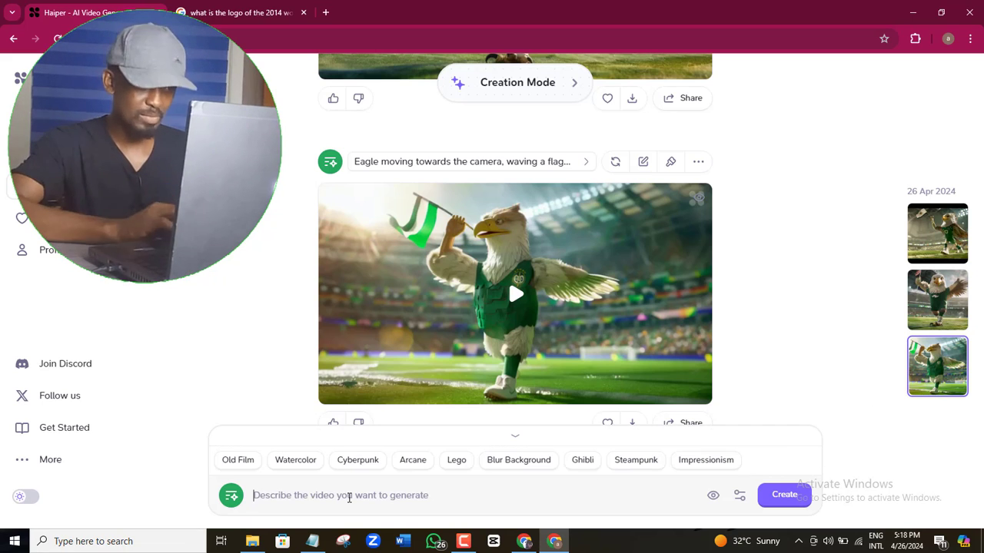
Paste the slow-motion vegetable prompt, undoing and redoing it several times until it stays
text(Super slow motion short of flying cuts of colorful vegetables and water drops on black background at 1000fps)
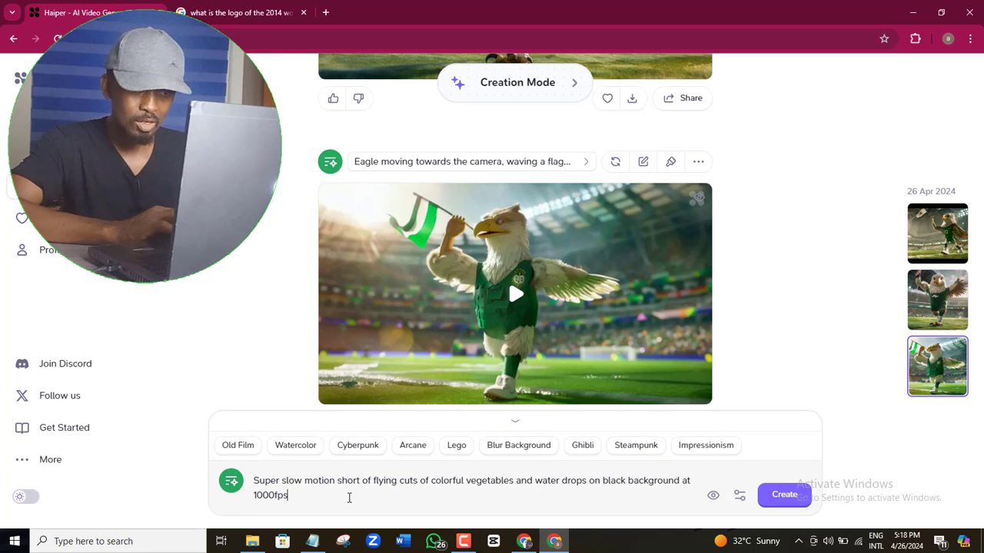
key(ctrl+z)
text(Super slow motion short of flying cuts of colorful vegetables and water drops on black background at 1000fps)
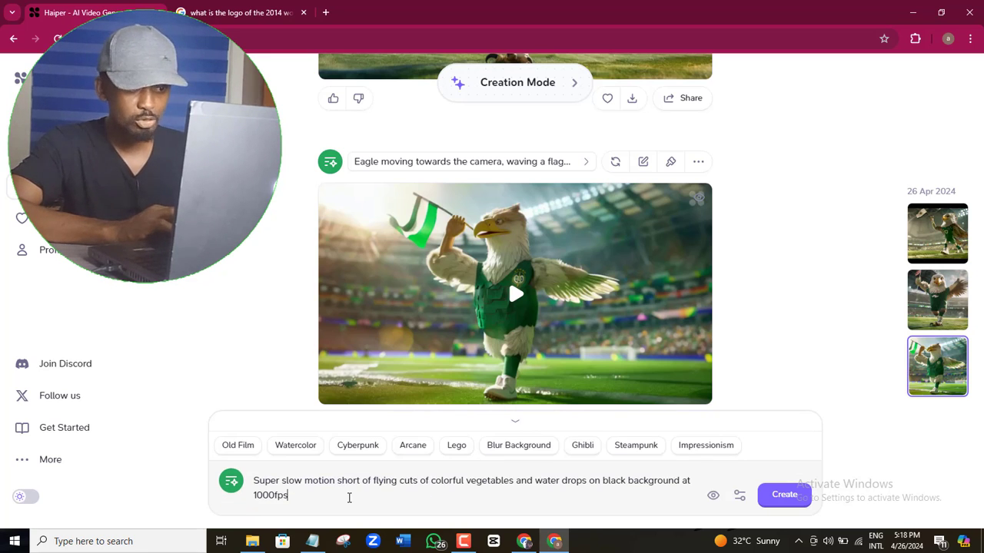
key(ctrl+z)
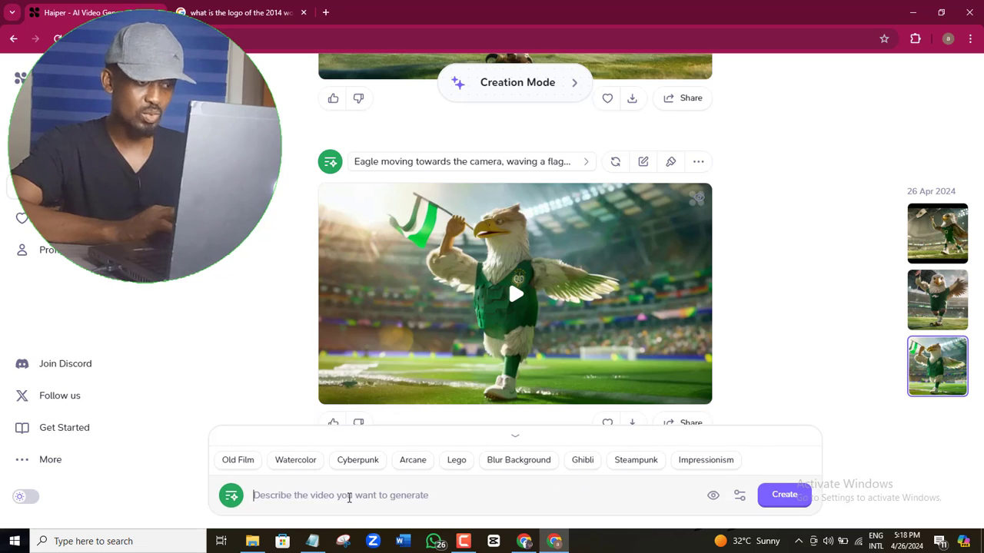
text(Super slow motion short of flying cuts of colorful vegetables and water drops on black background at 1000fps)
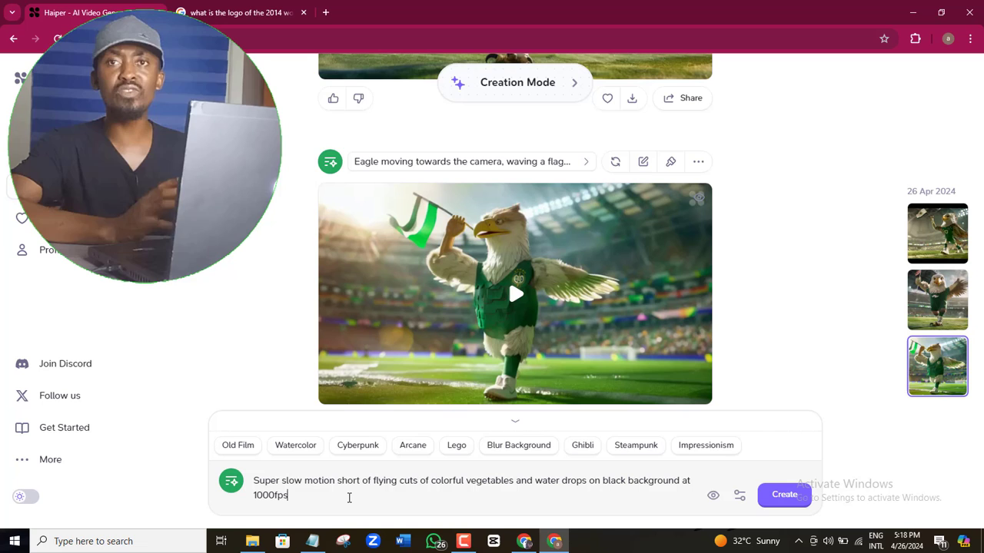
key(ctrl+z)
text(Super slow motion short of flying cuts of colorful vegetables and water drops on black background at 1000fps)
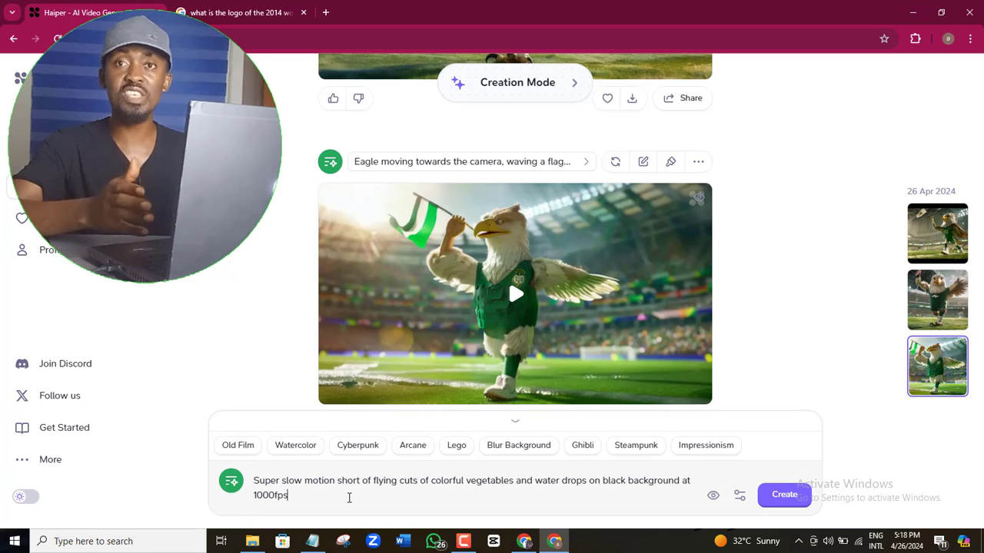
key(ctrl+z)
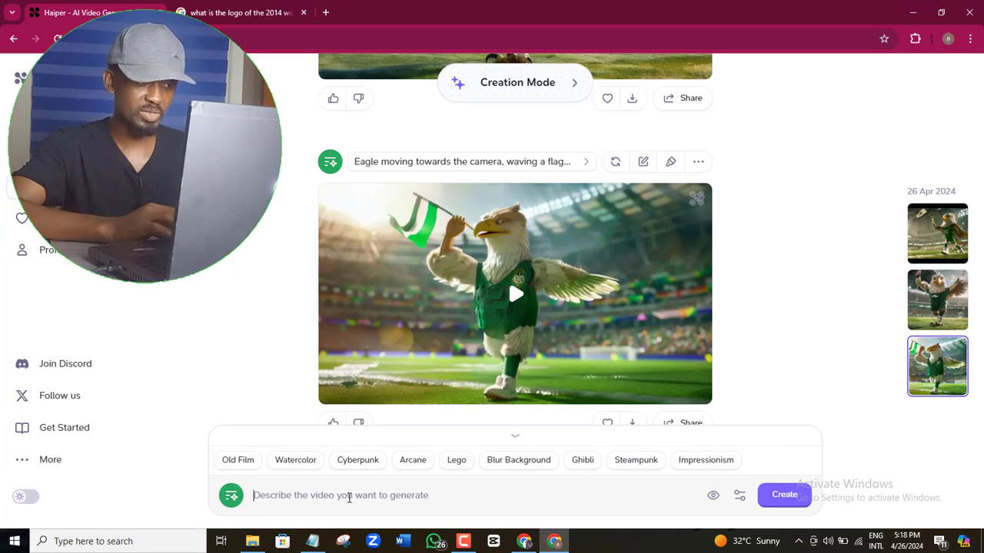
text(Super slow motion short of flying cuts of colorful vegetables and water drops on black background at 1000fps)
Keep the 4-second duration, generate the vegetable clip and play the result
click(739, 496)
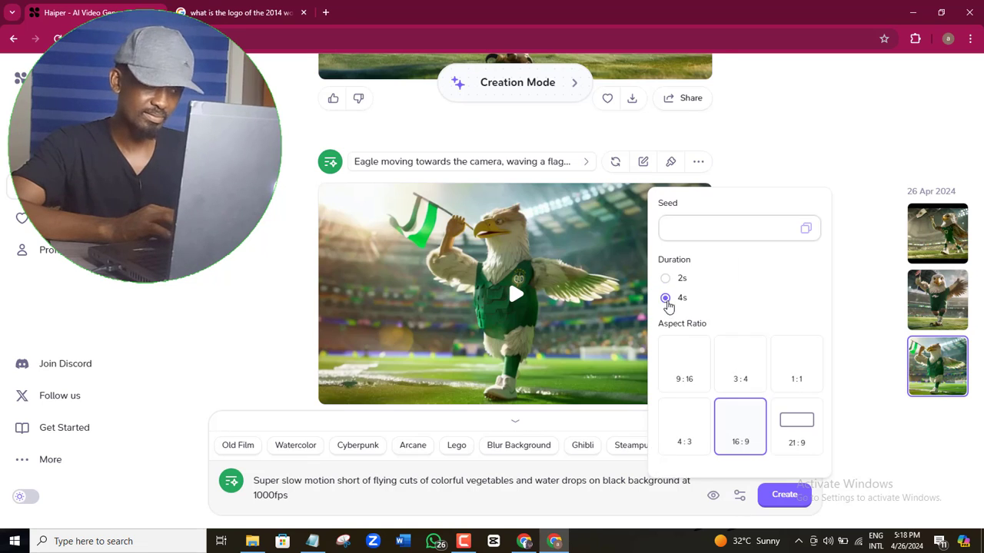
click(784, 494)
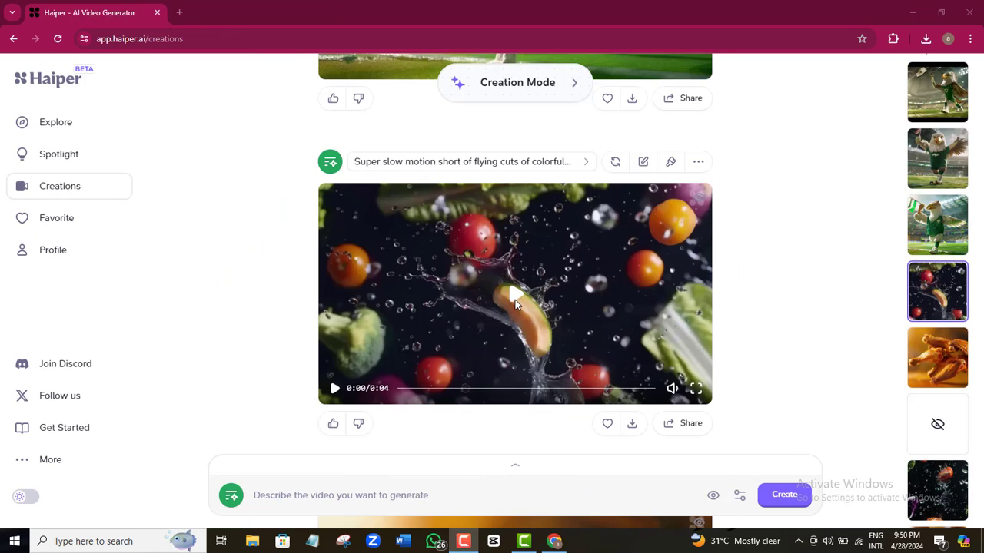
click(515, 299)
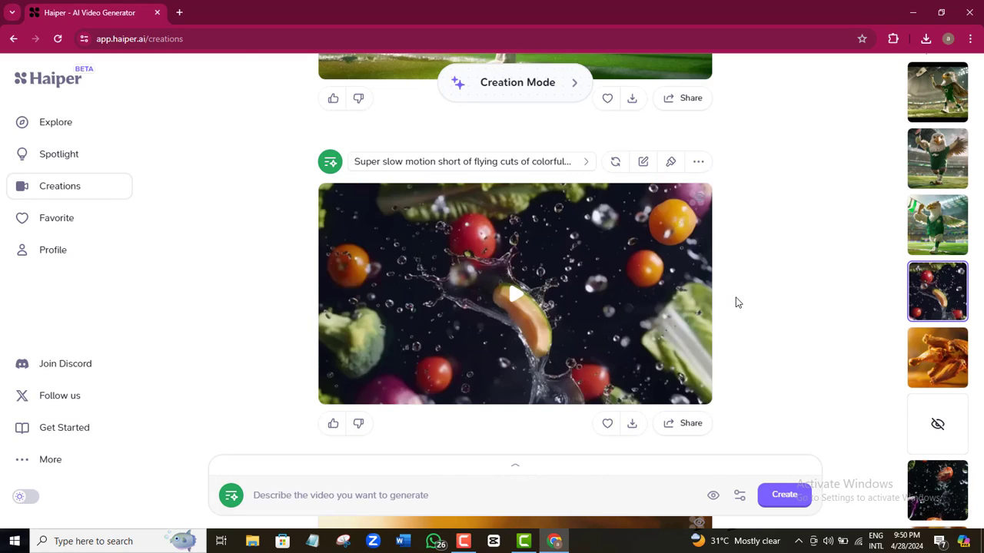
Replay the slow-motion vegetable splash clip
click(513, 293)
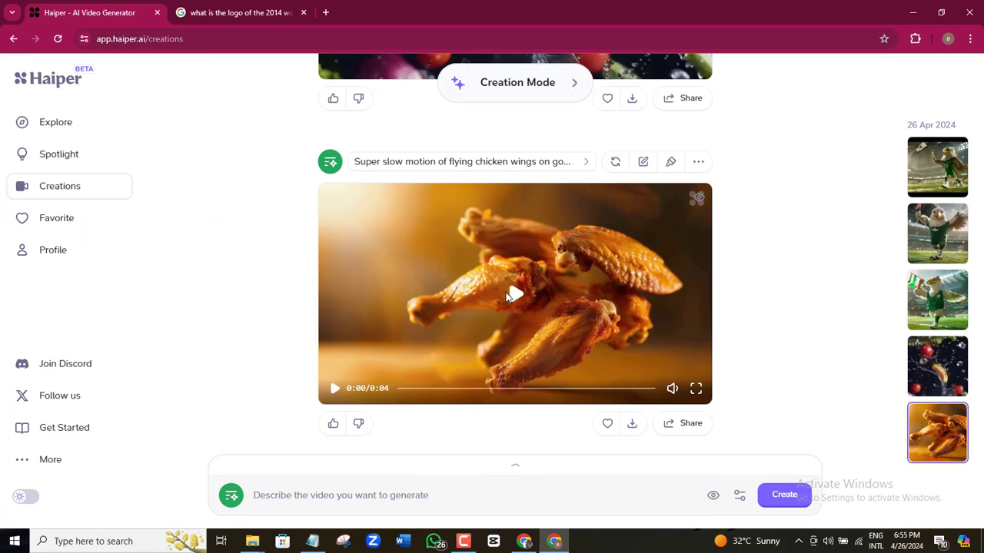
After viewing the chicken wings clip, generate the slow-motion flying-cookies clip and play it
click(514, 296)
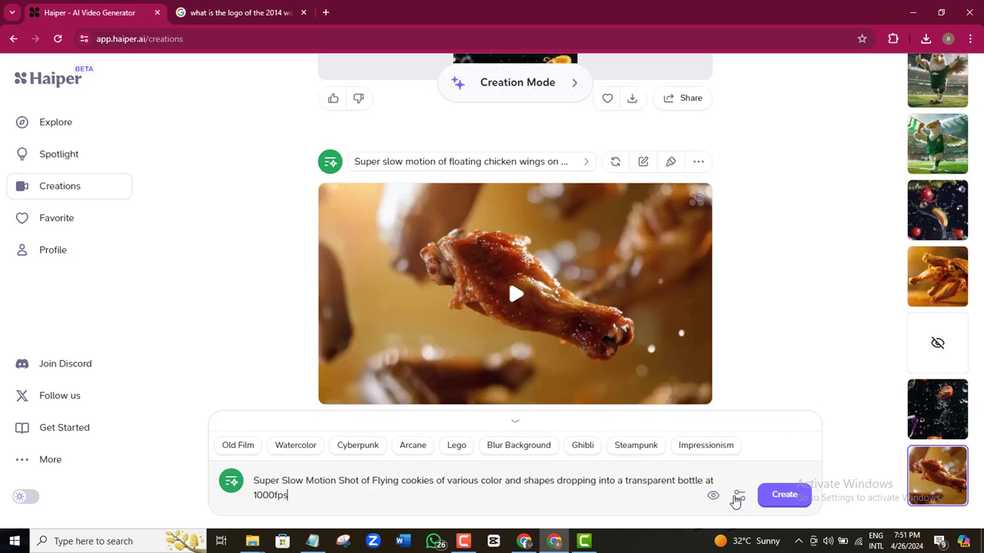
click(737, 496)
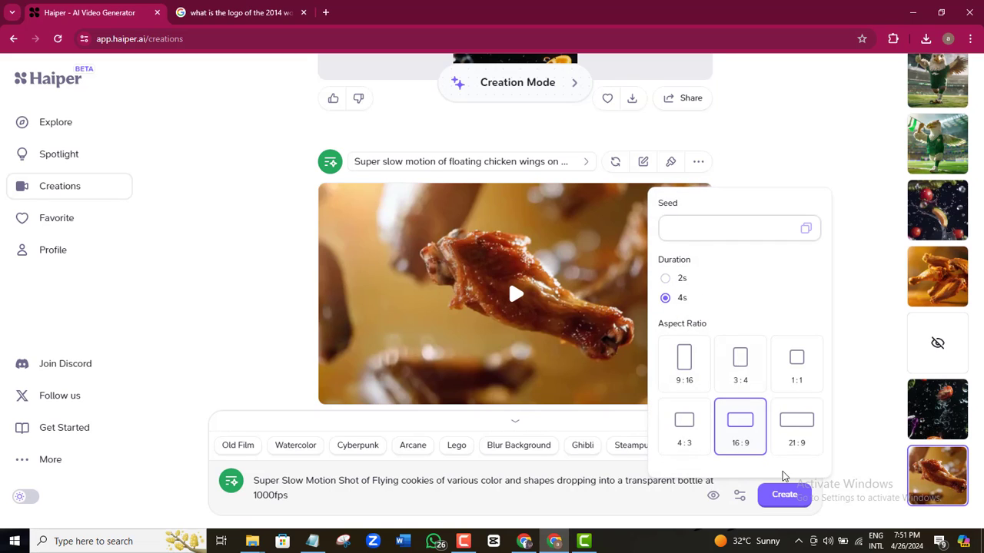
click(782, 497)
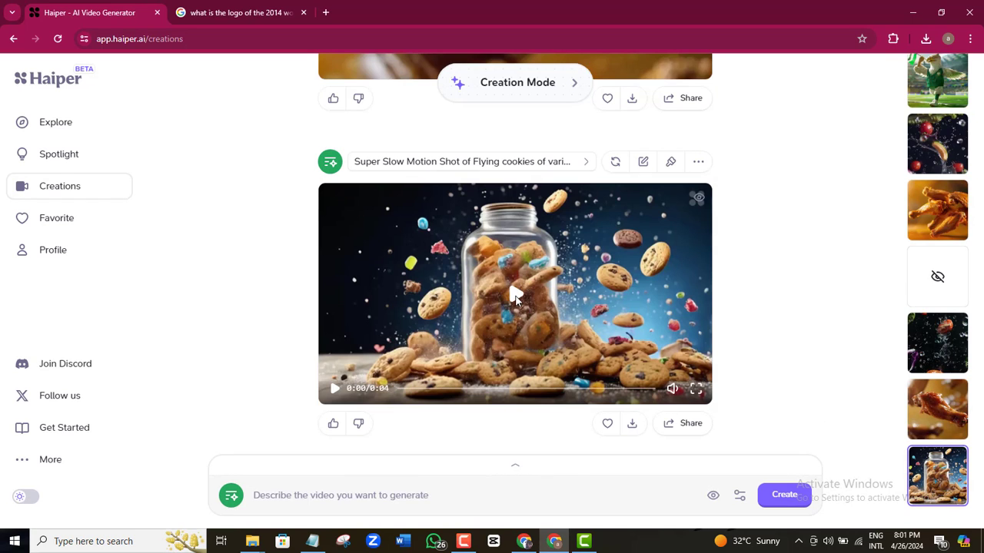
click(515, 298)
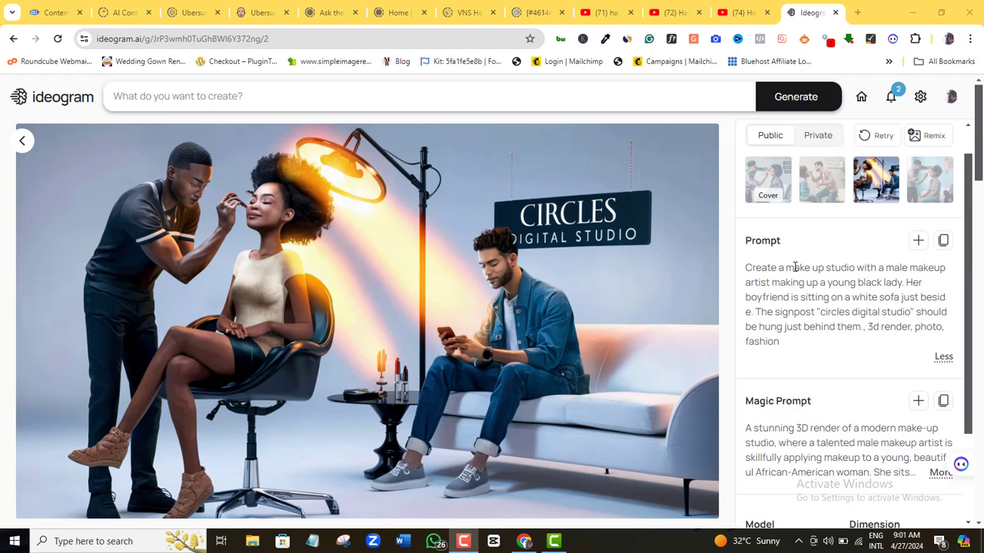
Copy the make-up studio image's Ideogram prompt and paste it into a new Haiper image animation
click(945, 242)
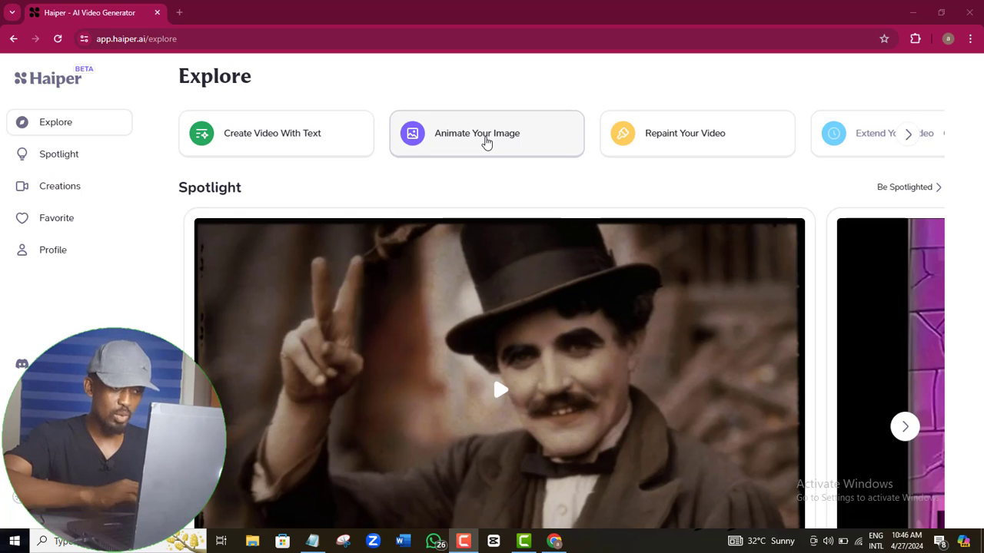
click(486, 142)
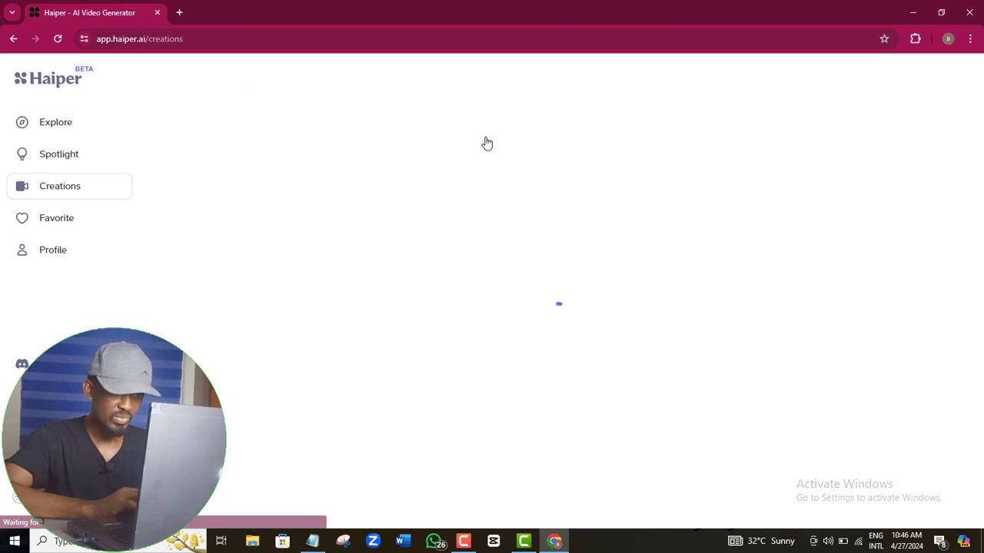
key(ctrl+v)
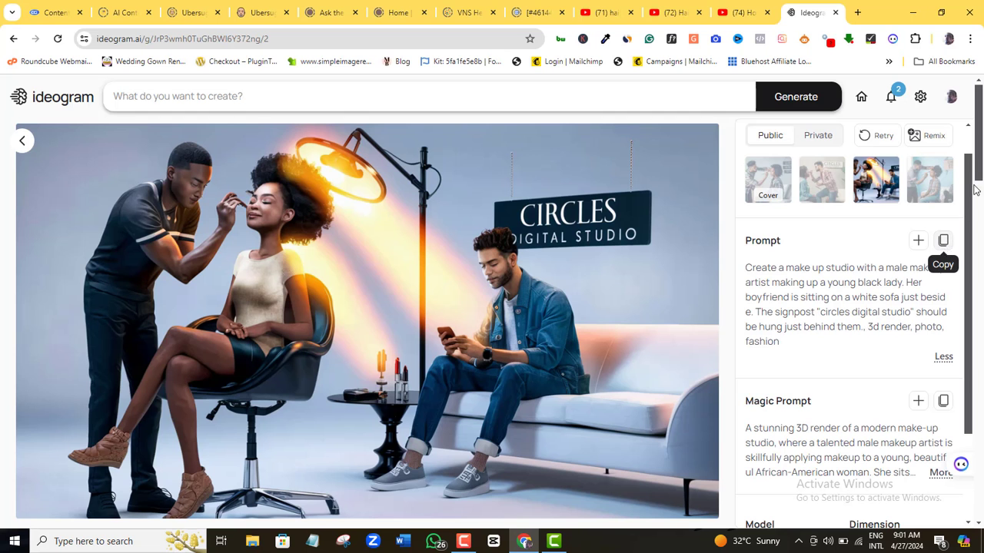
scroll(978, 191, down, 1)
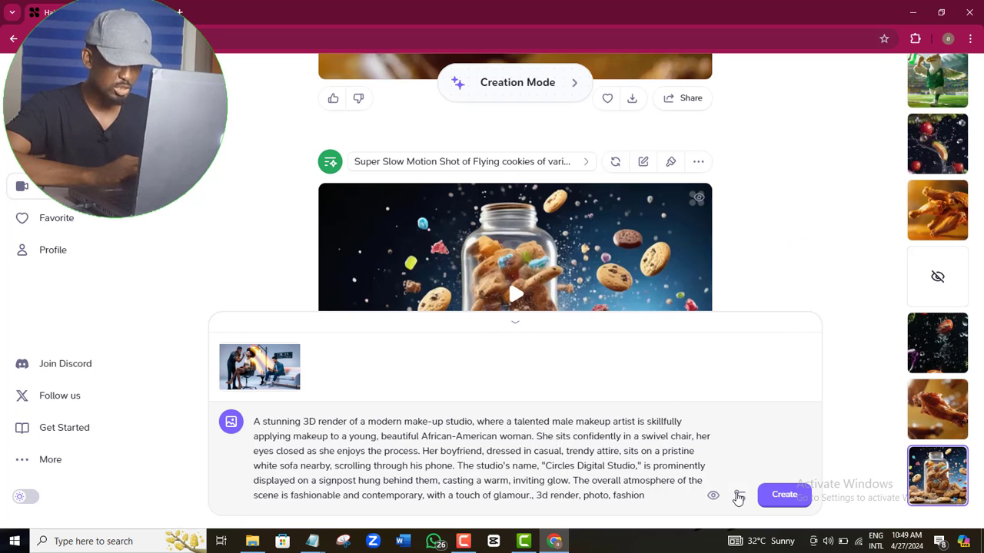
Set the make-up studio clip duration to 4 seconds and start generating it
click(738, 496)
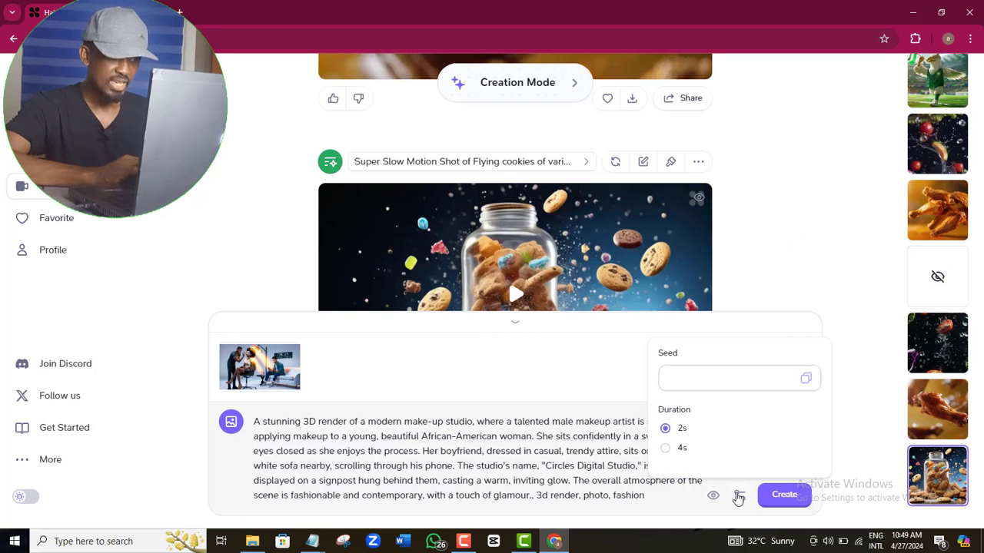
click(666, 449)
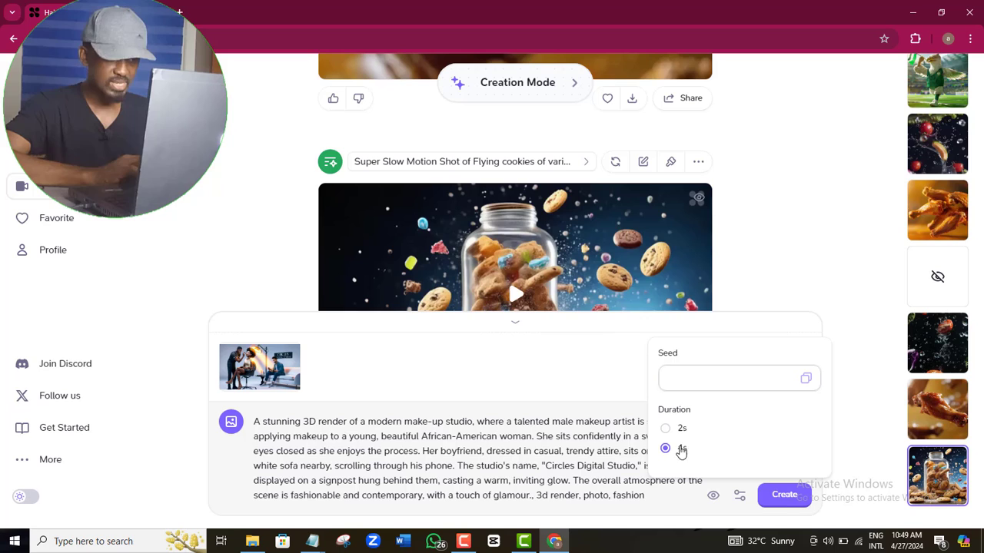
click(784, 496)
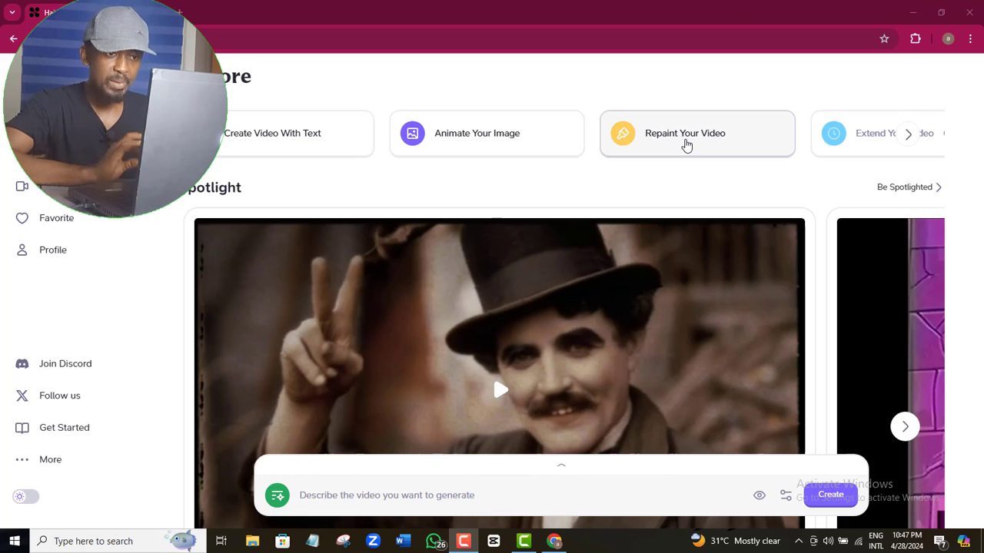
Start a video repaint, mask the shirt region, and enter 'Replace the white shirt with black shirt'
click(685, 137)
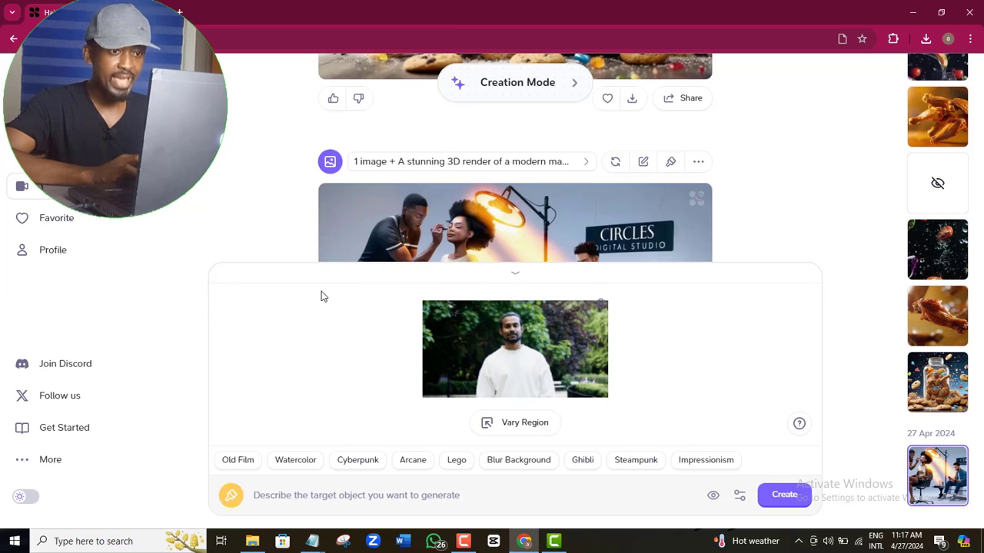
click(531, 423)
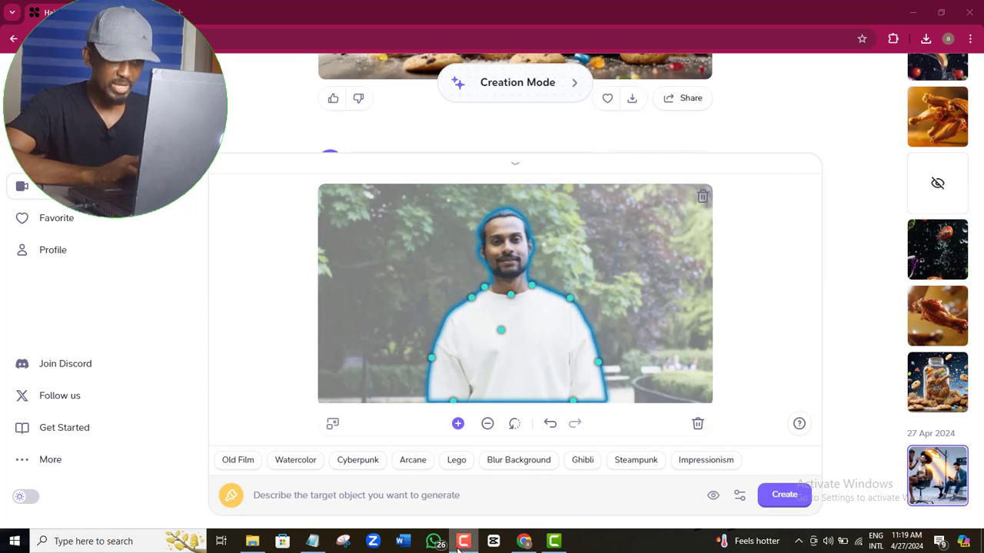
click(406, 497)
text(Replace the white shirt with black shirt)
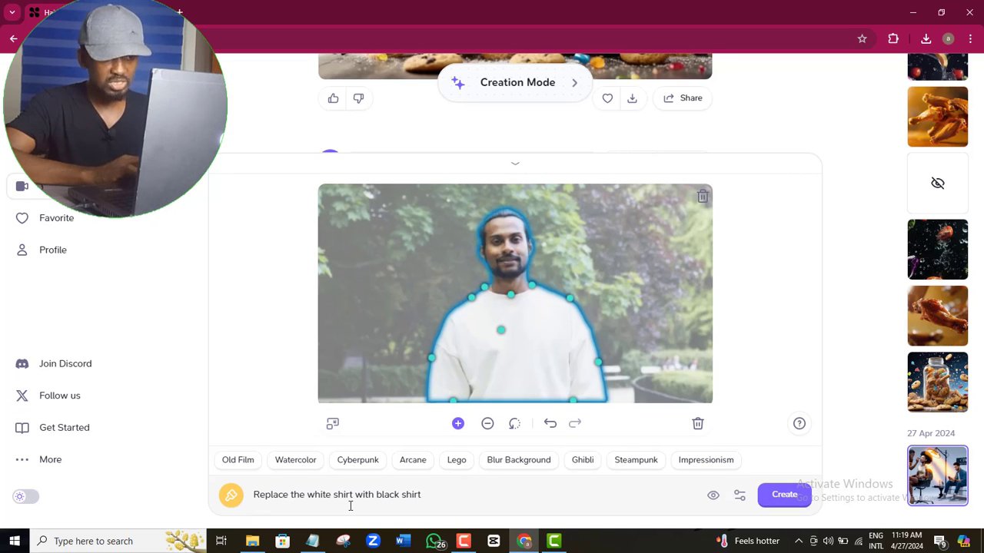
key(BackSpace)
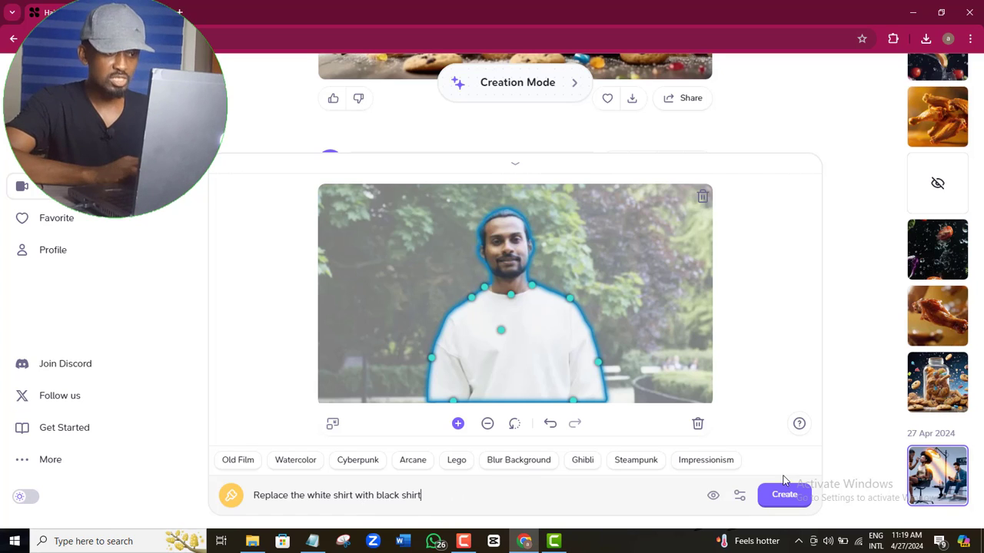
Check the generation settings and bring back the repaint panel showing the shirt outline
click(738, 496)
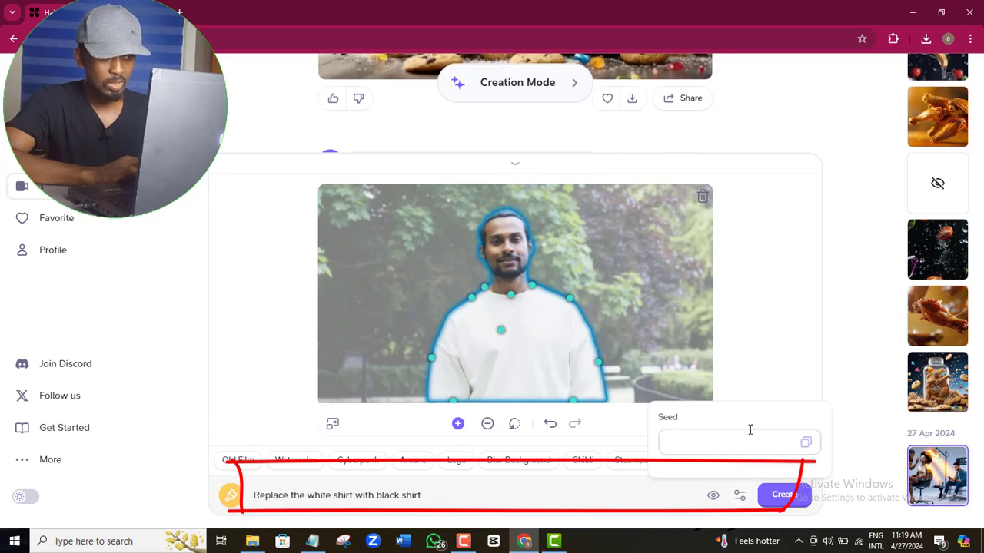
click(850, 380)
click(785, 500)
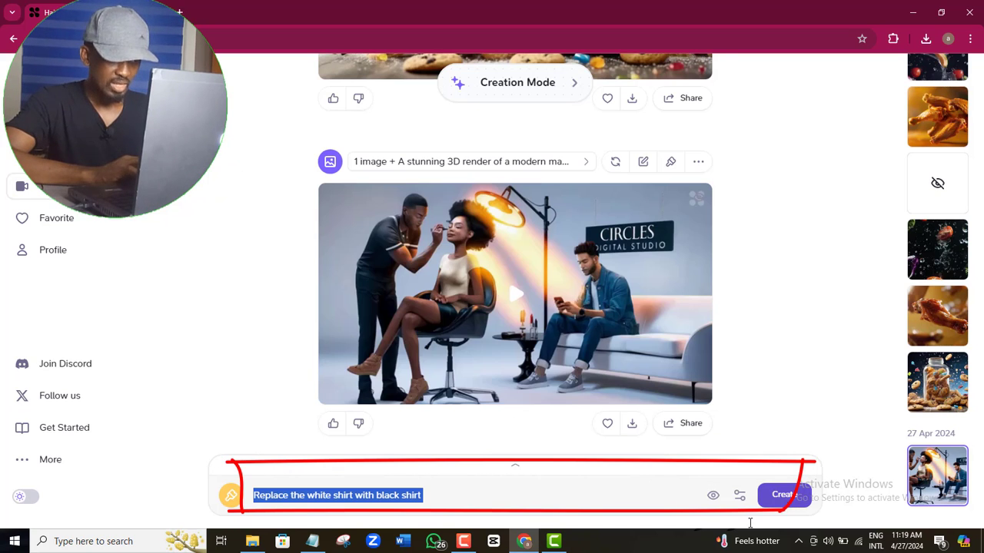
click(441, 472)
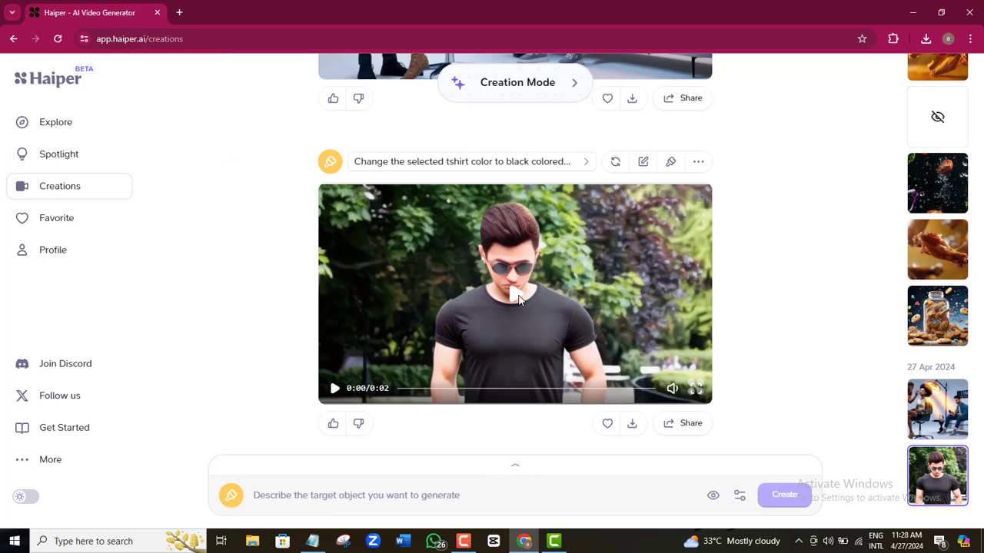
Play the black-shirt repaint result twice to preview it
click(519, 300)
click(489, 343)
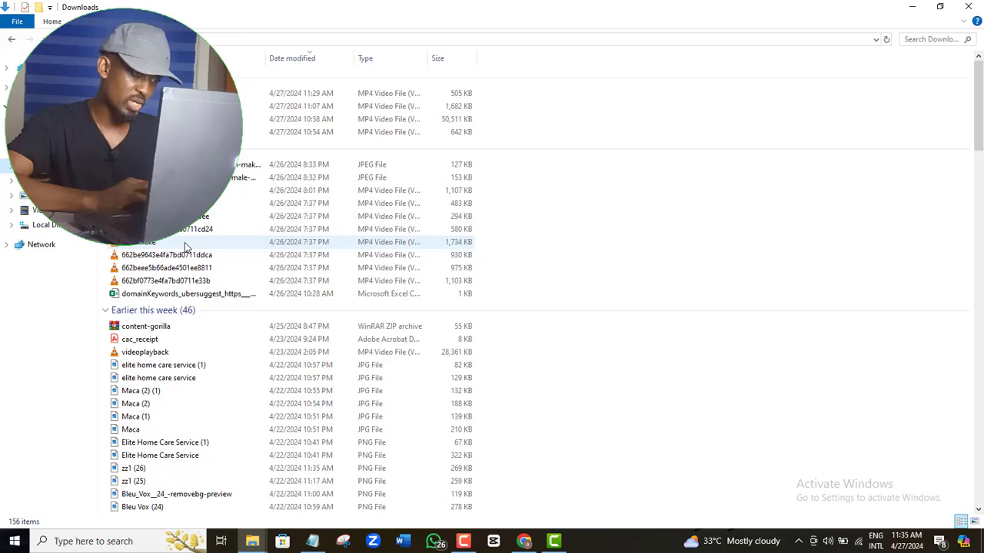
Open fruit shake in VLC, pause it at 00:03, and snip that frame to save
double_click(185, 242)
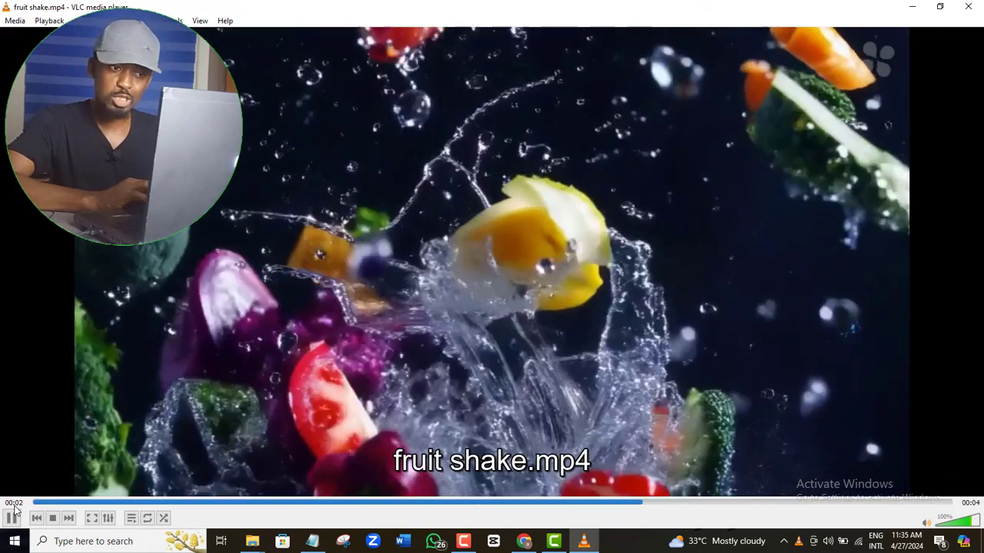
click(12, 518)
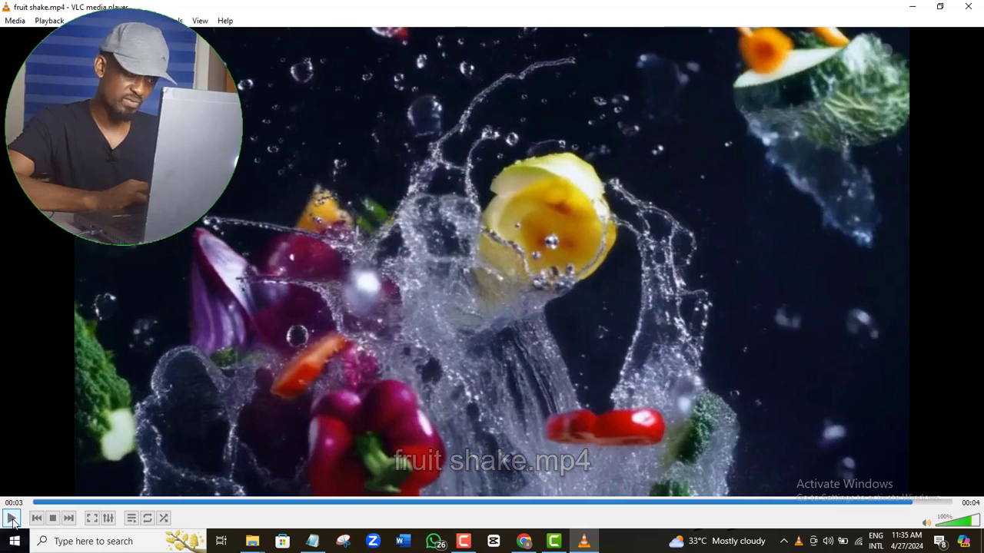
click(663, 79)
drag(75, 27, 976, 489)
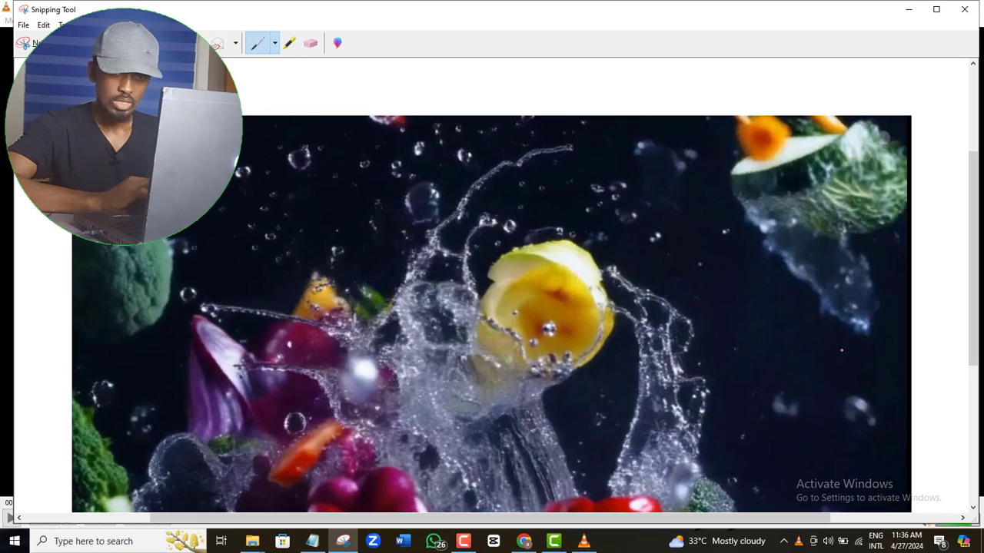
key(alt+F4)
click(497, 275)
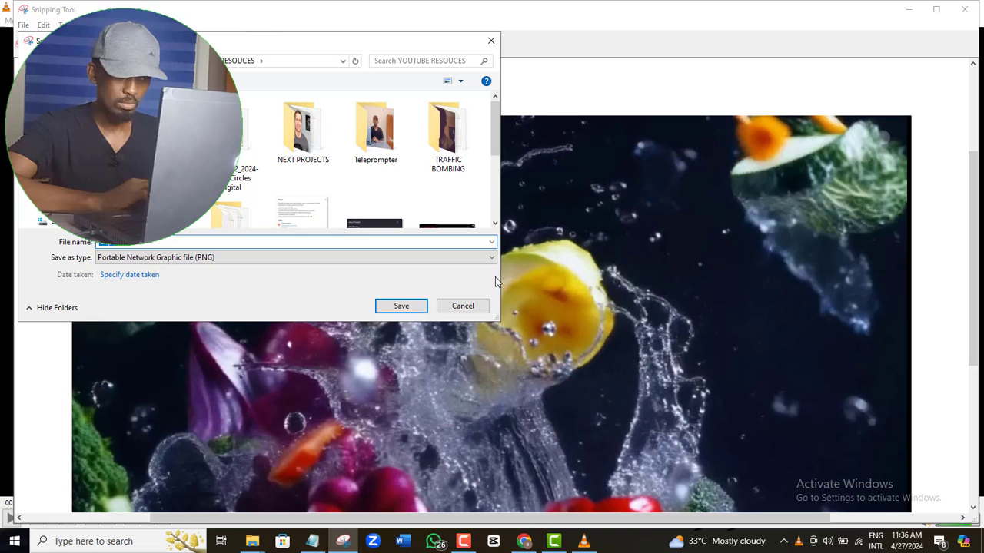
Save the fruit frame as PNG, animate it in Haiper, and play the resulting clip
click(403, 307)
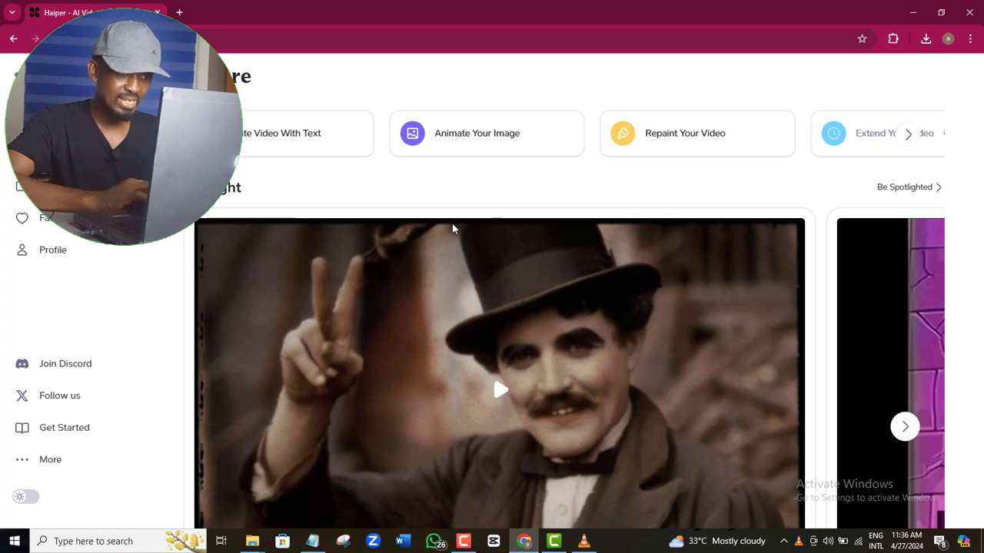
click(478, 146)
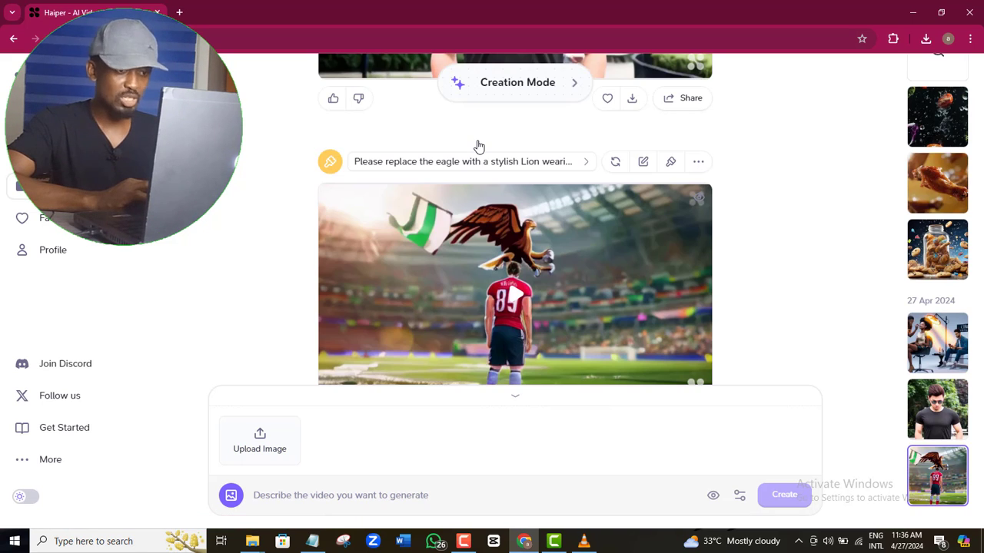
click(263, 450)
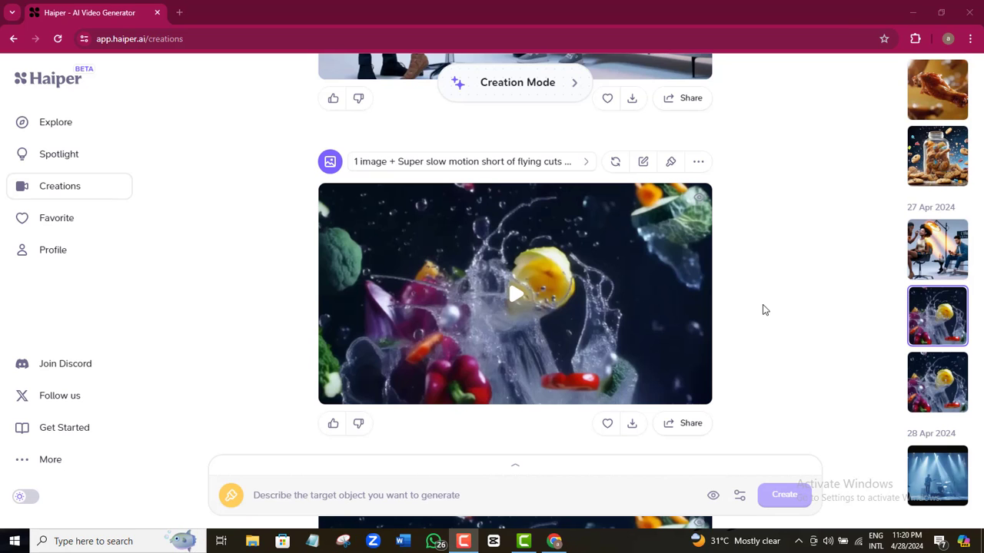
click(517, 297)
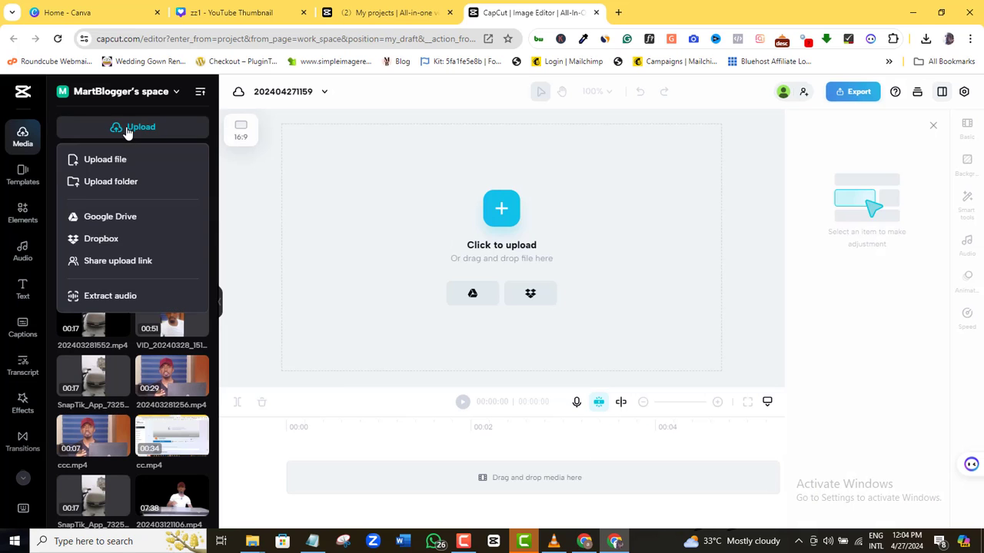
Import the Haiper fruit clips and fruit shake.mp4 into CapCut and place them on the timeline
click(99, 160)
double_click(132, 106)
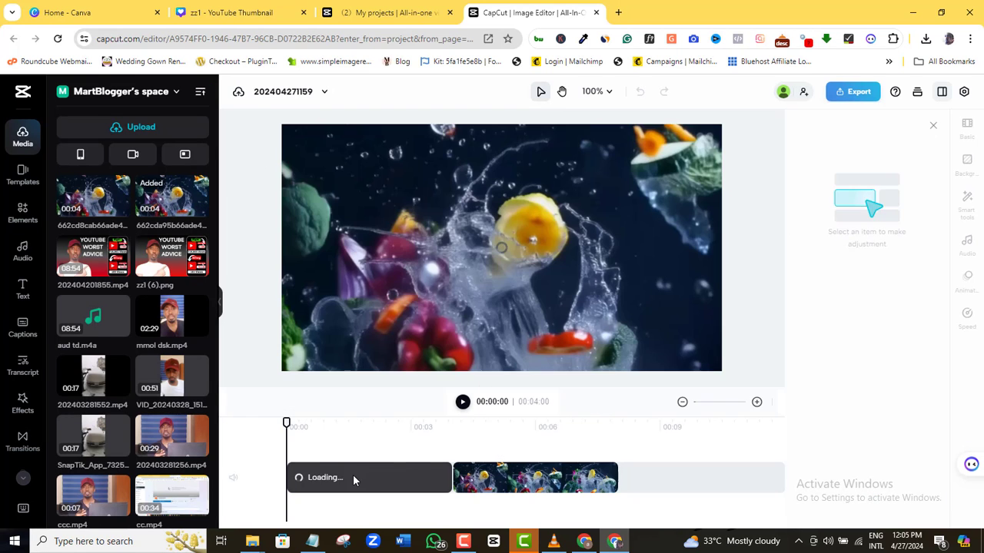
click(140, 127)
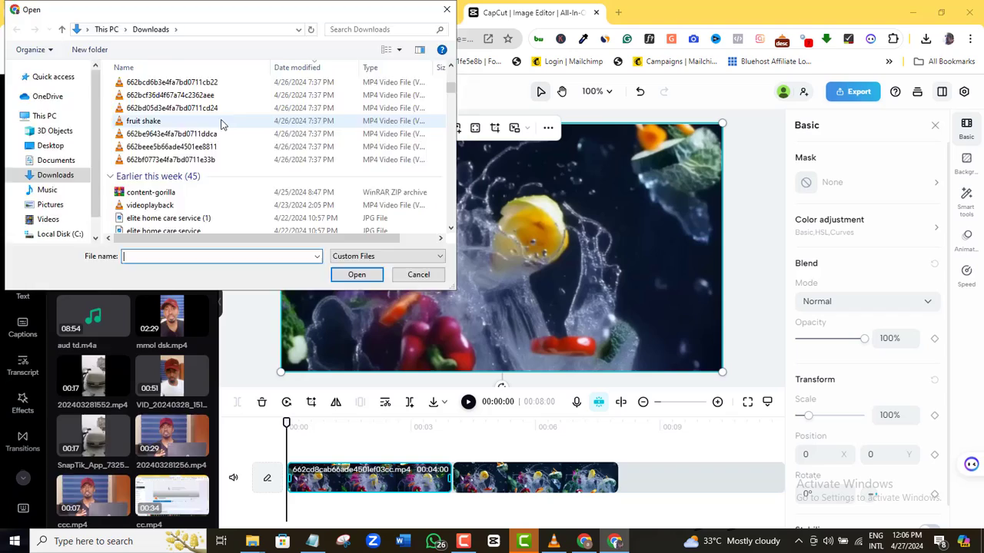
double_click(220, 123)
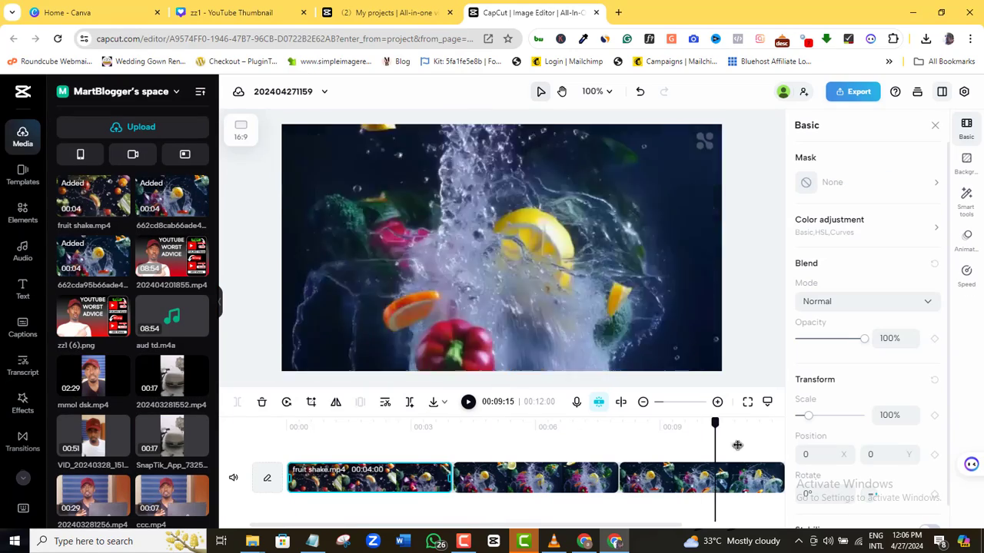
click(468, 402)
Export the merged fruit video from CapCut as MP4
click(853, 92)
click(790, 405)
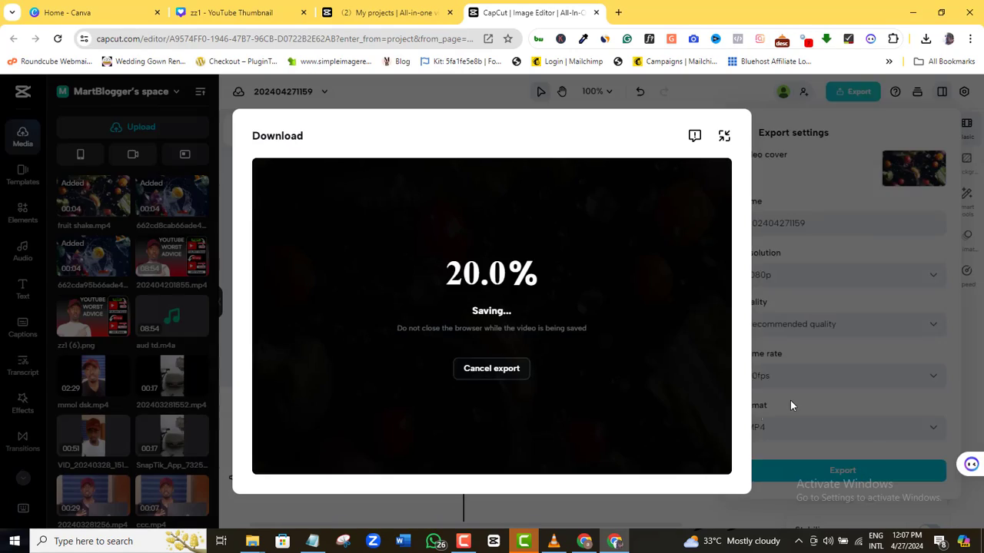